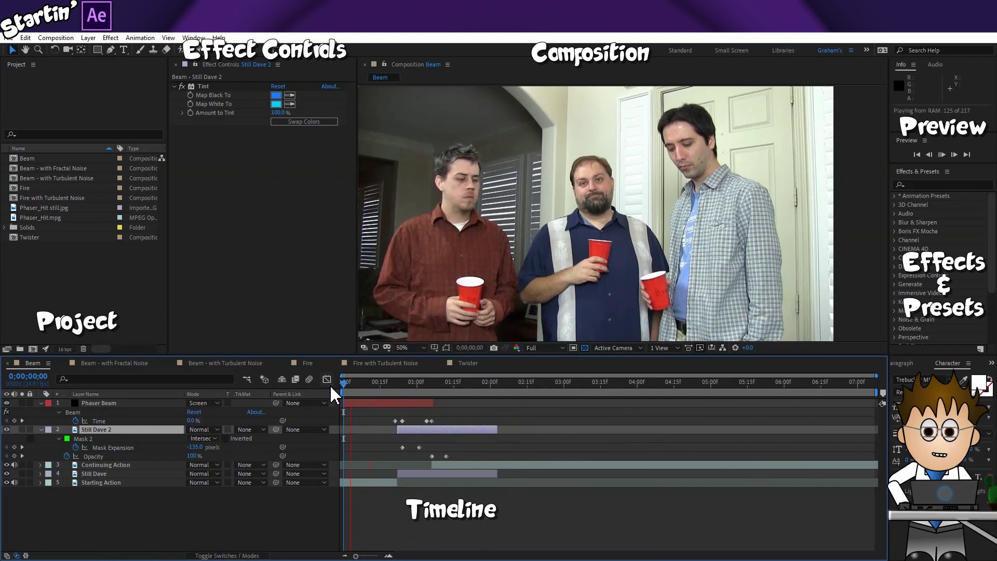
Preview the beam shot, then move to the keyframe at 0;00;00;24.
key("space")
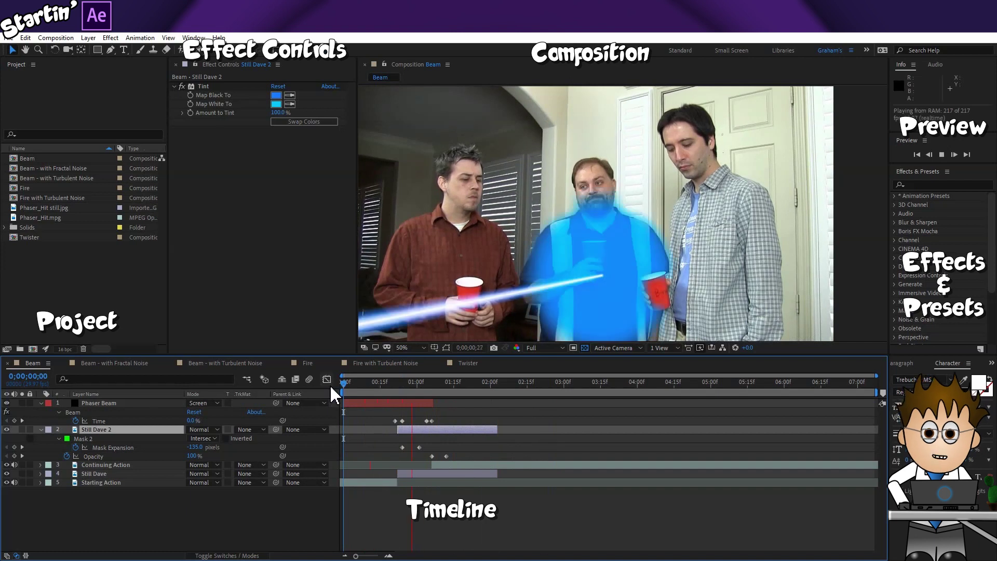
key("space")
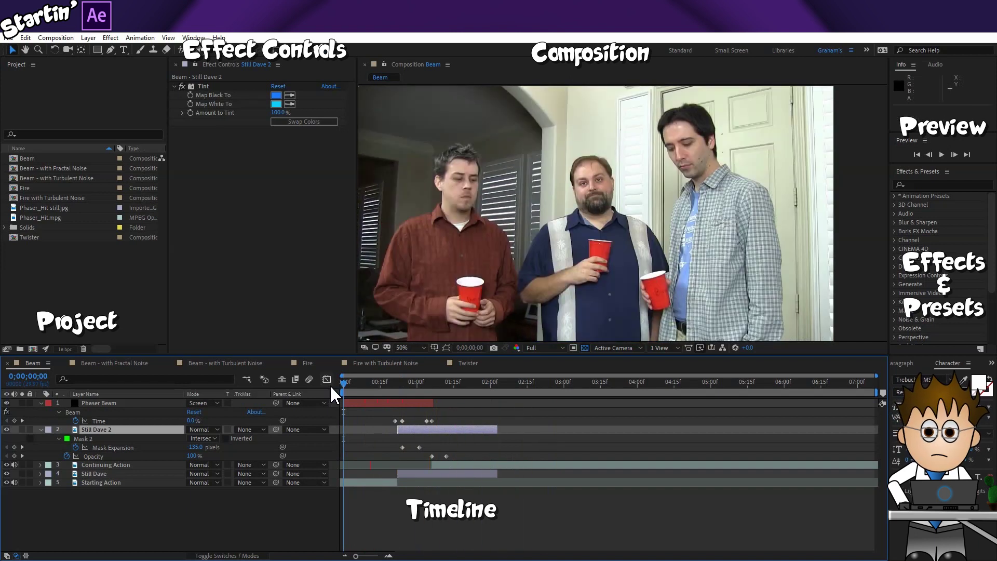
left_click(397, 384)
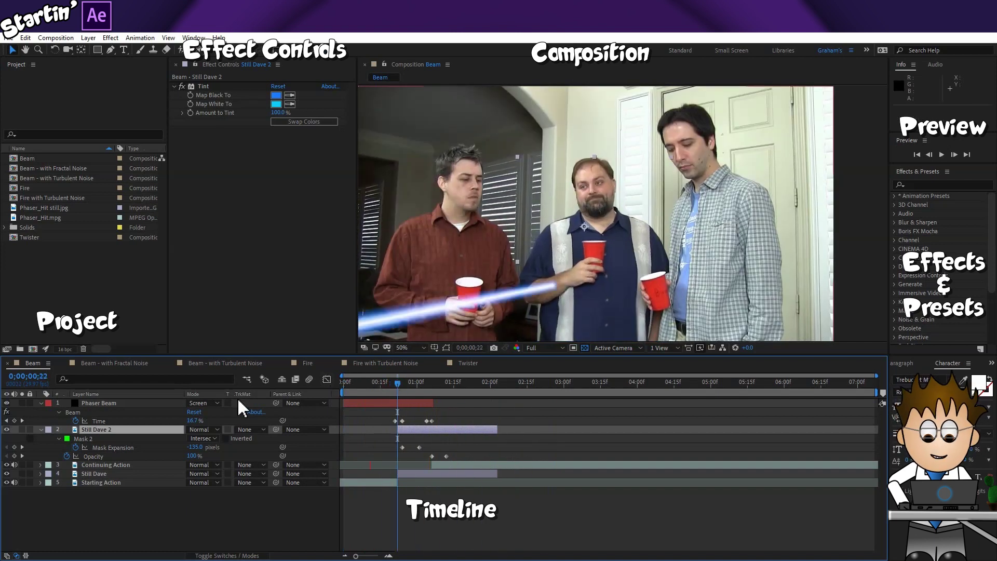
left_click(22, 421)
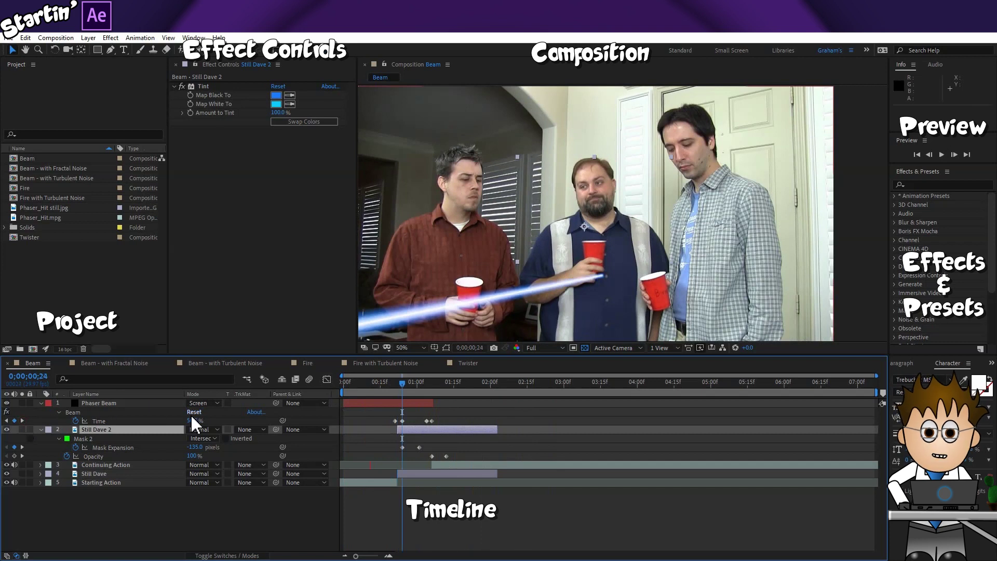
Apply Fractal Noise from Noise & Grain to the Phaser Beam layer.
left_click(128, 403)
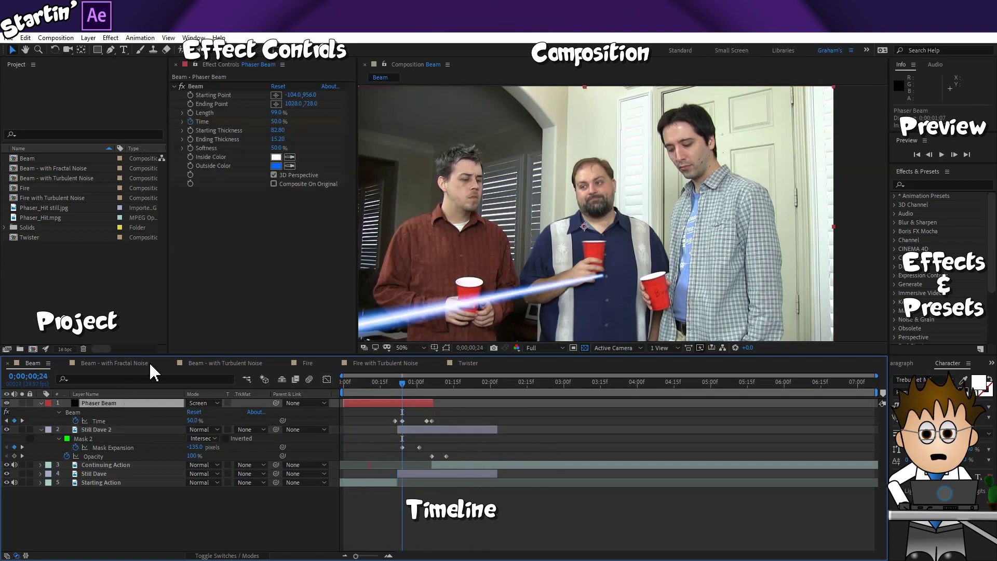
left_click(110, 38)
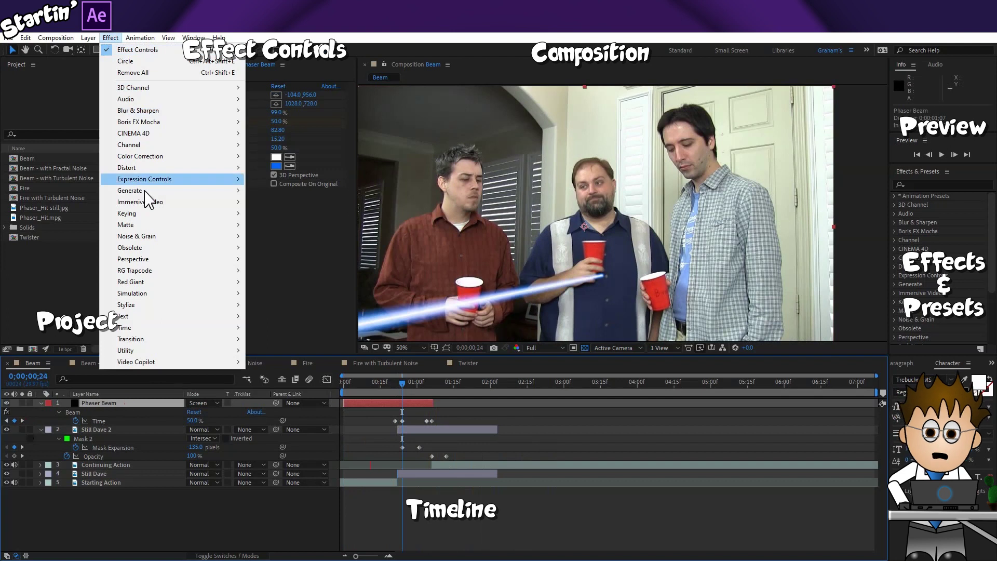
mouse_move(161, 238)
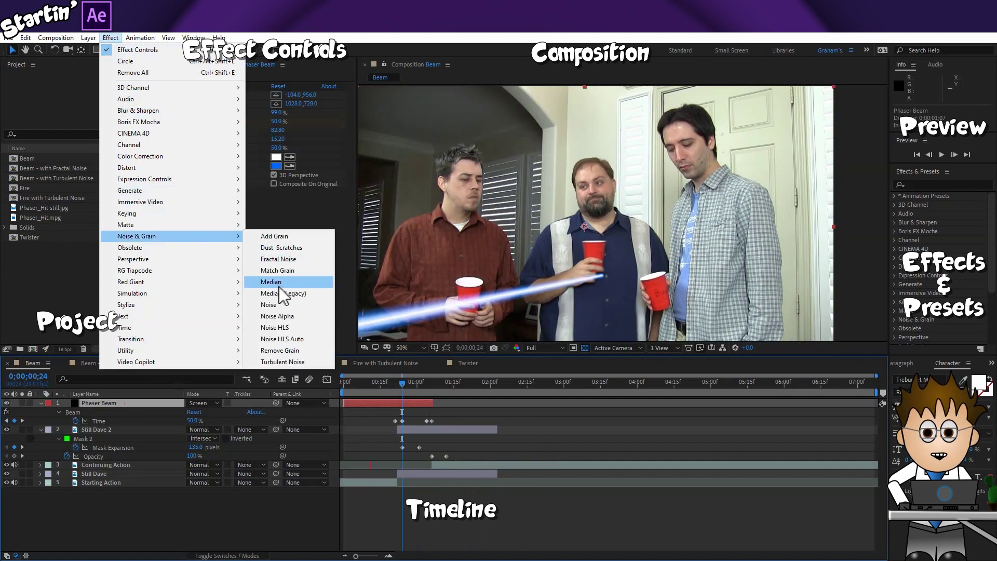
left_click(284, 259)
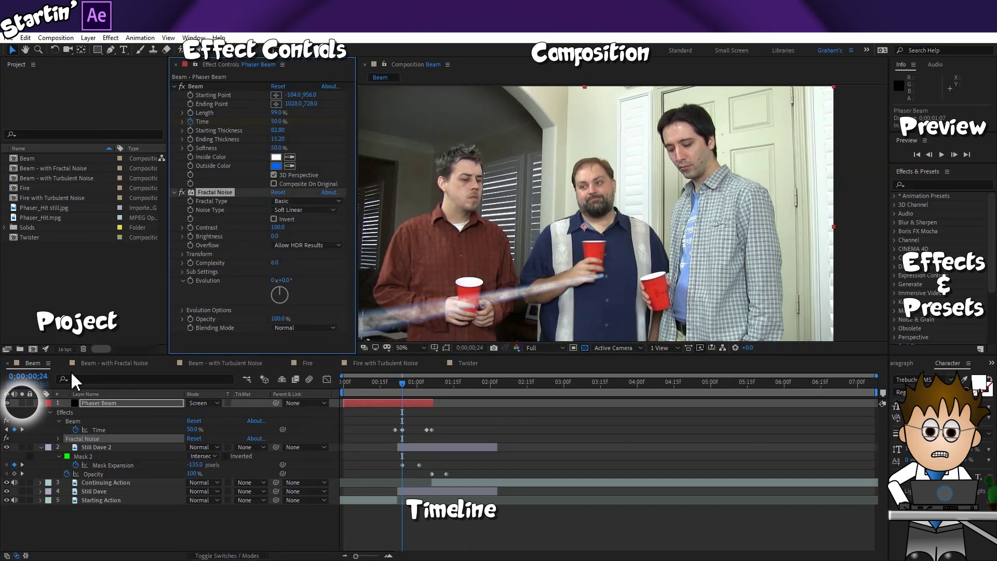
Solo Phaser Beam, show the transparency grid, and move to frame 0;00;00;26.
left_click(21, 403)
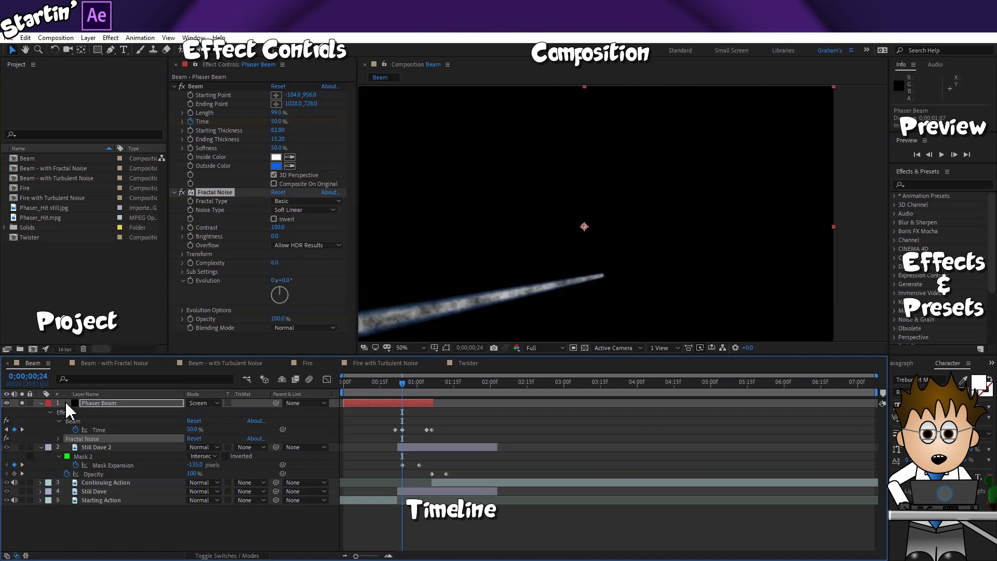
left_click(585, 348)
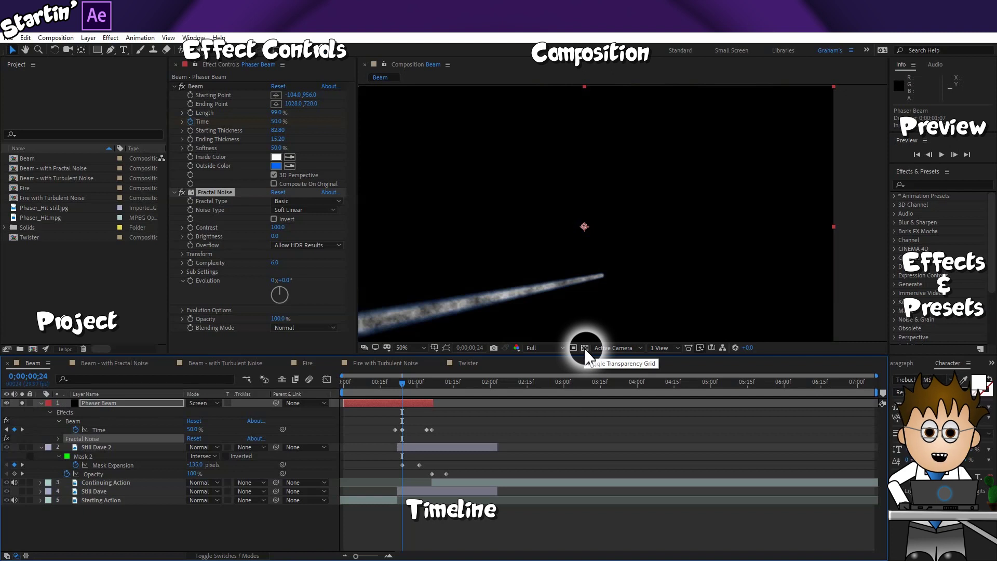
left_click(584, 348)
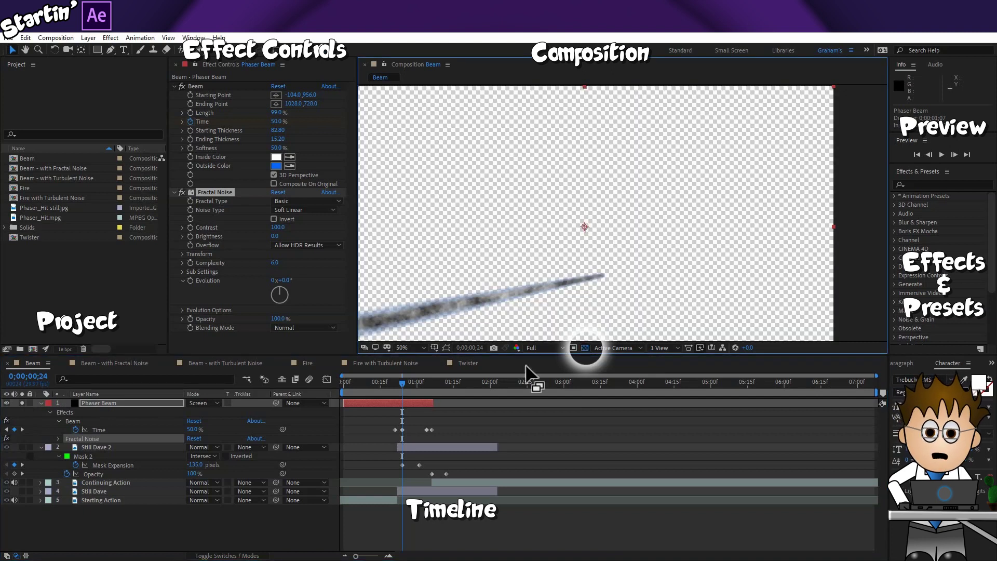
left_click_drag(403, 388, 409, 389)
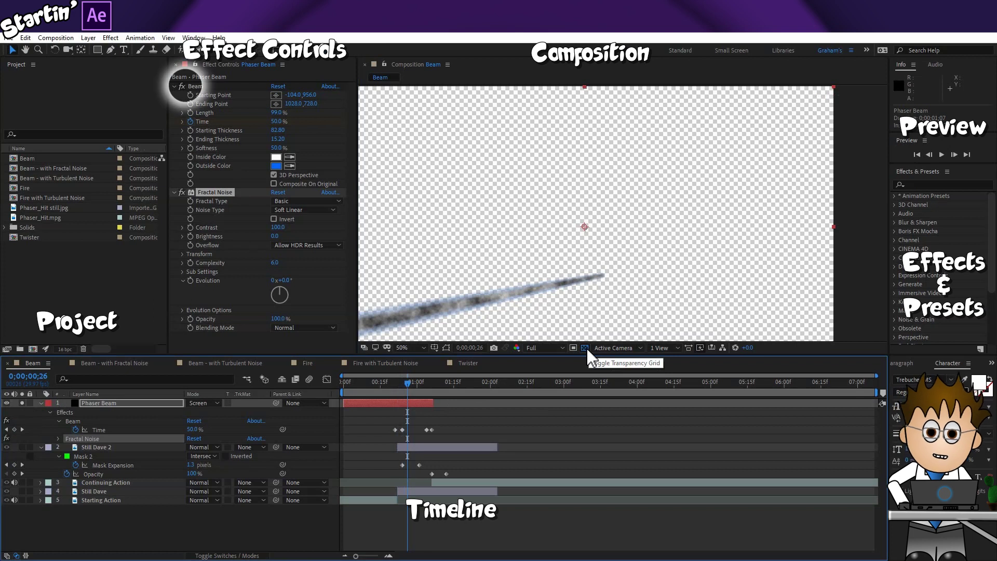
Disable the Beam effect and set Fractal Type to Dynamic after trying Turbulent Smooth and Max.
left_click(181, 88)
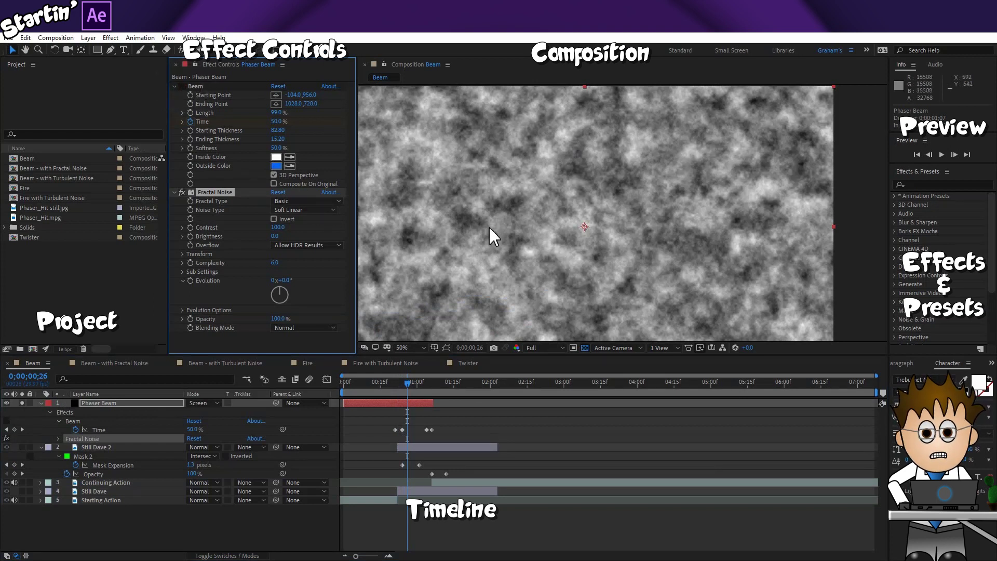
left_click(340, 202)
left_click(338, 228)
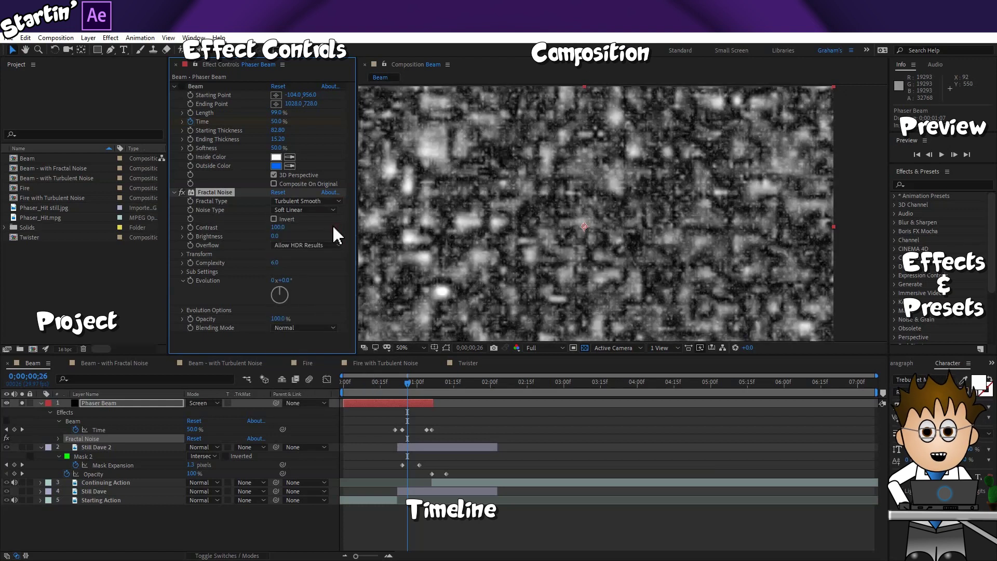
left_click(326, 203)
left_click(326, 306)
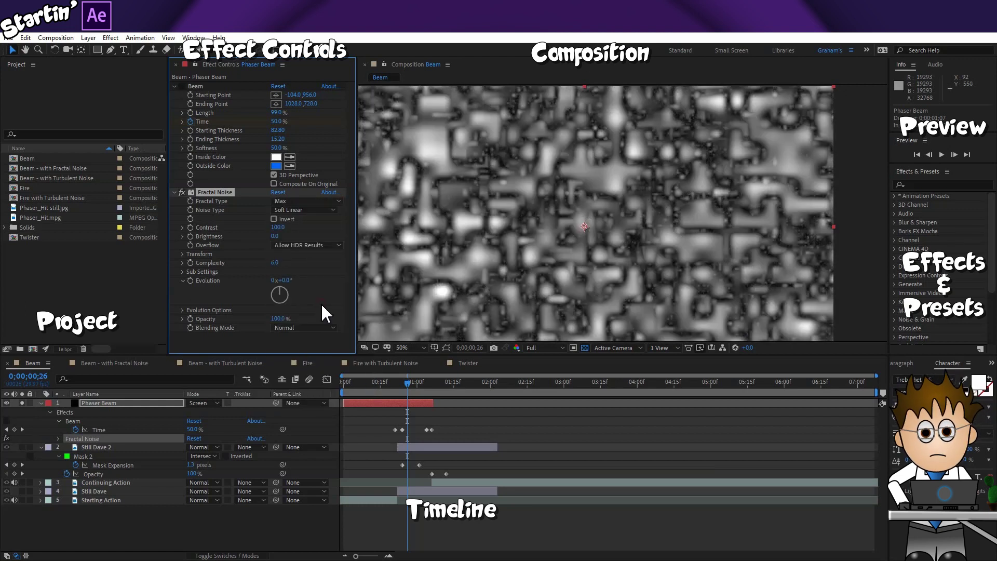
left_click(320, 202)
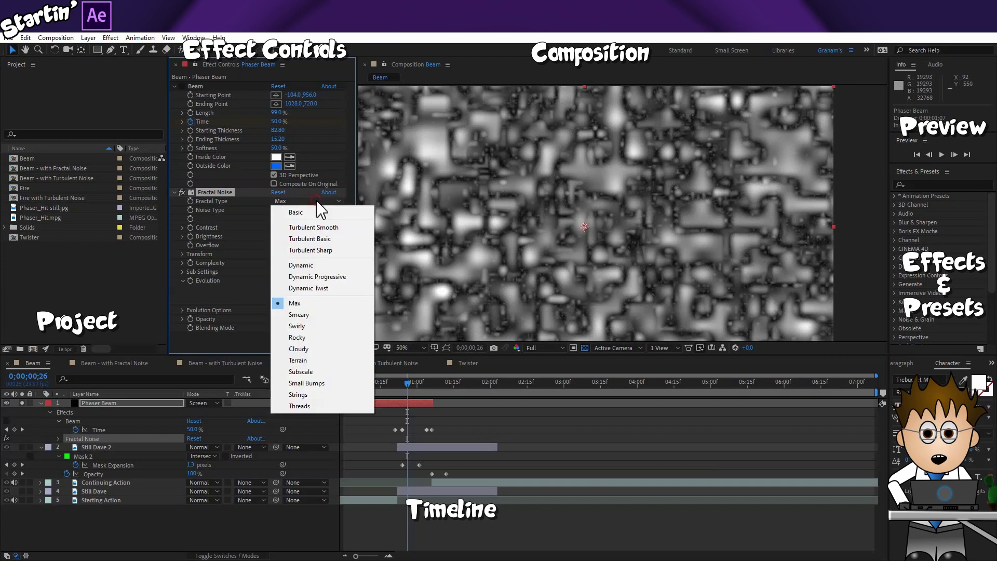
left_click(333, 274)
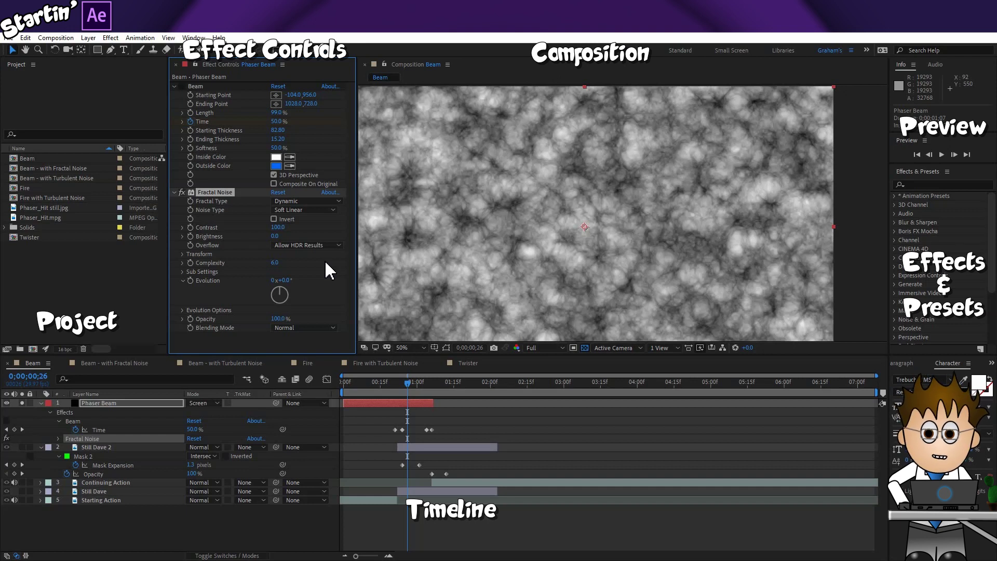
Expand Transform and reposition the Offset Turbulence point in the viewer.
left_click(182, 254)
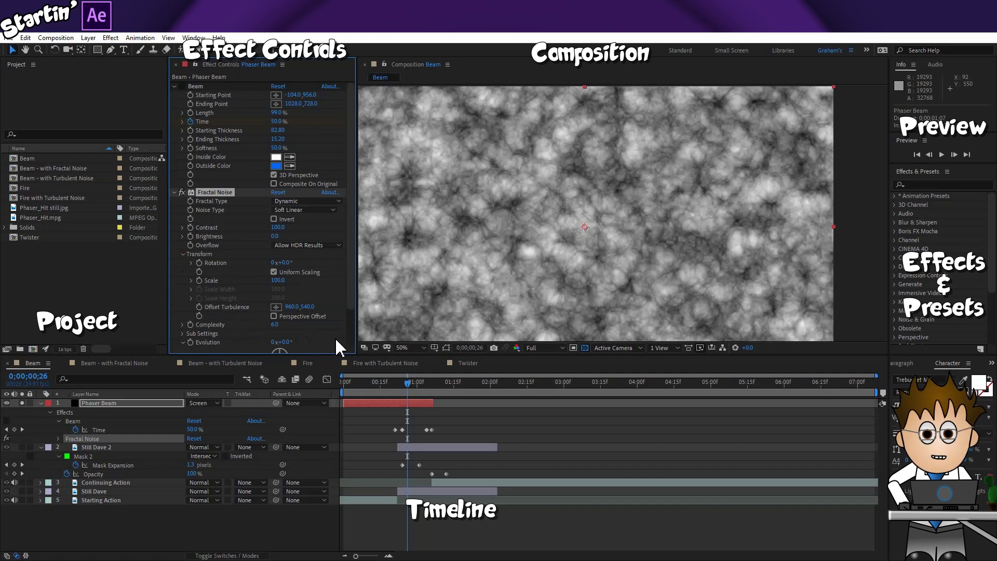
left_click(277, 307)
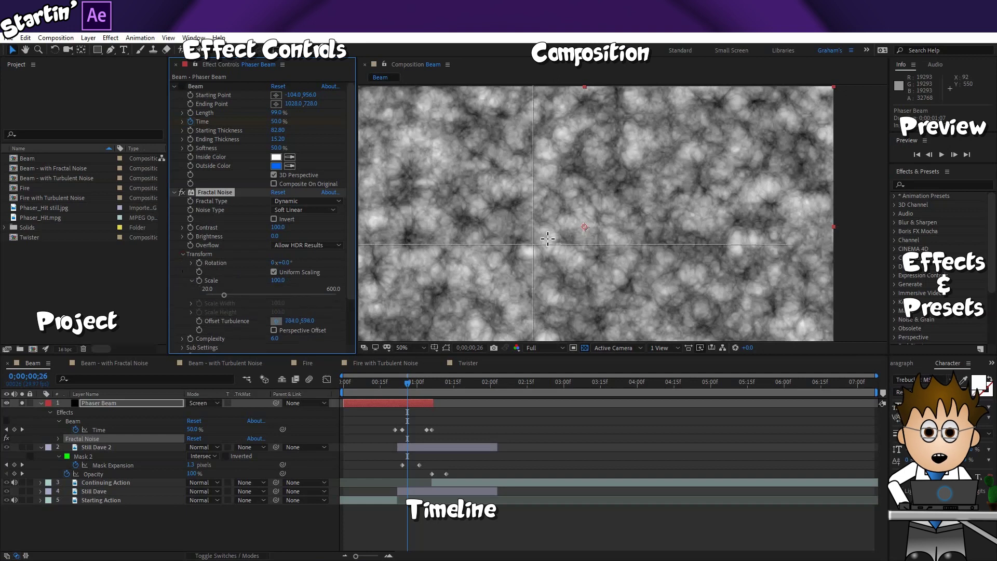
left_click(509, 253)
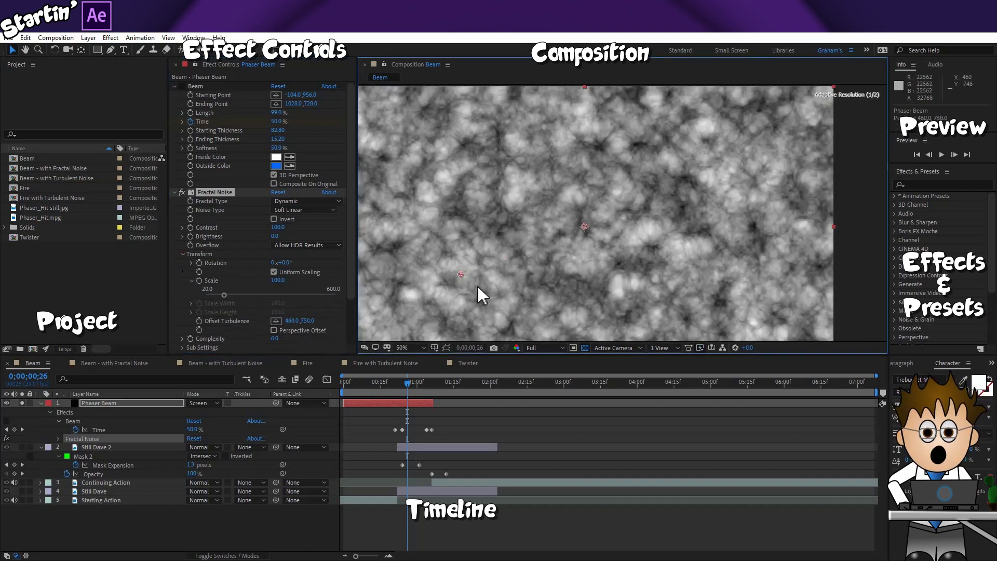
mouse_move(629, 266)
left_mouse_down()
mouse_move(687, 178)
mouse_move(543, 216)
mouse_move(465, 267)
mouse_move(462, 258)
mouse_move(431, 271)
left_mouse_up()
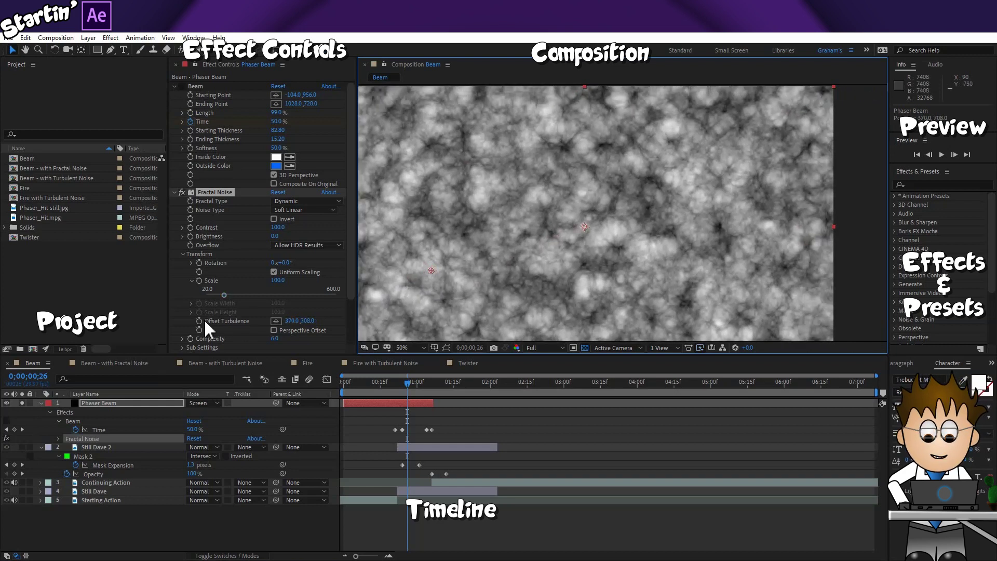
Keyframe Offset Turbulence at 0;00;00;00, then move it to 1438,456 at 0;00;01;06.
left_click_drag(351, 382, 341, 383)
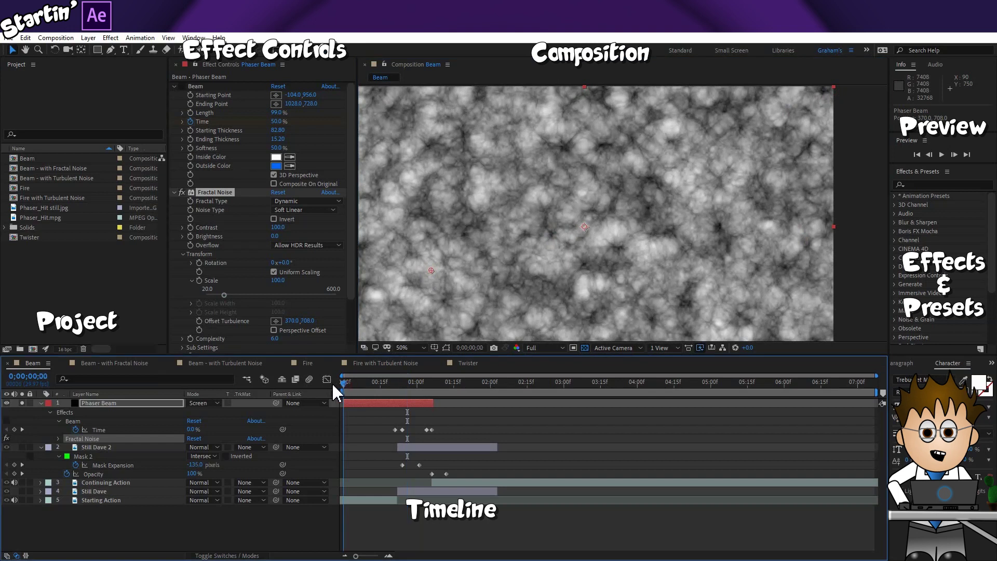
left_click(199, 320)
left_click_drag(408, 383, 431, 384)
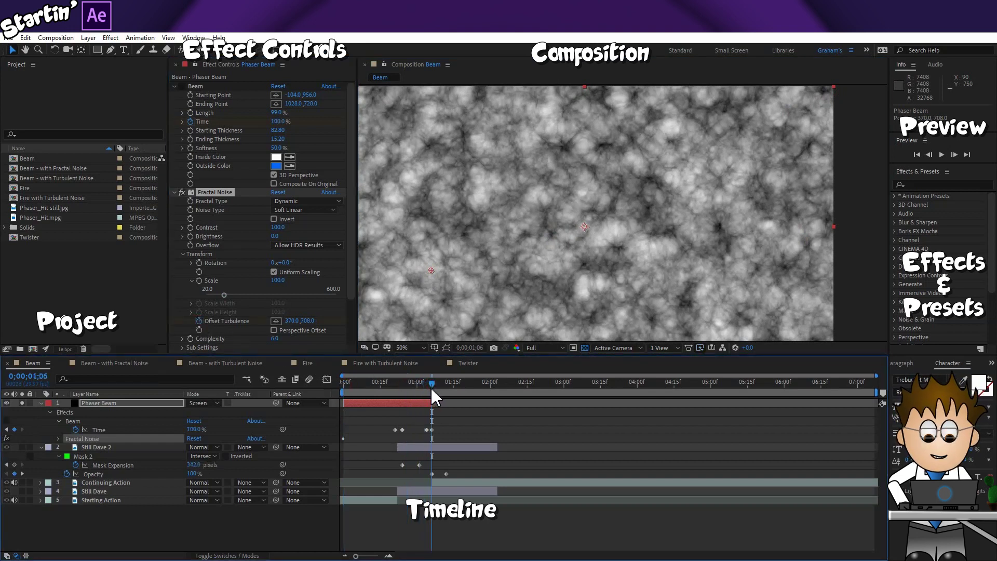
left_click_drag(438, 270, 706, 206)
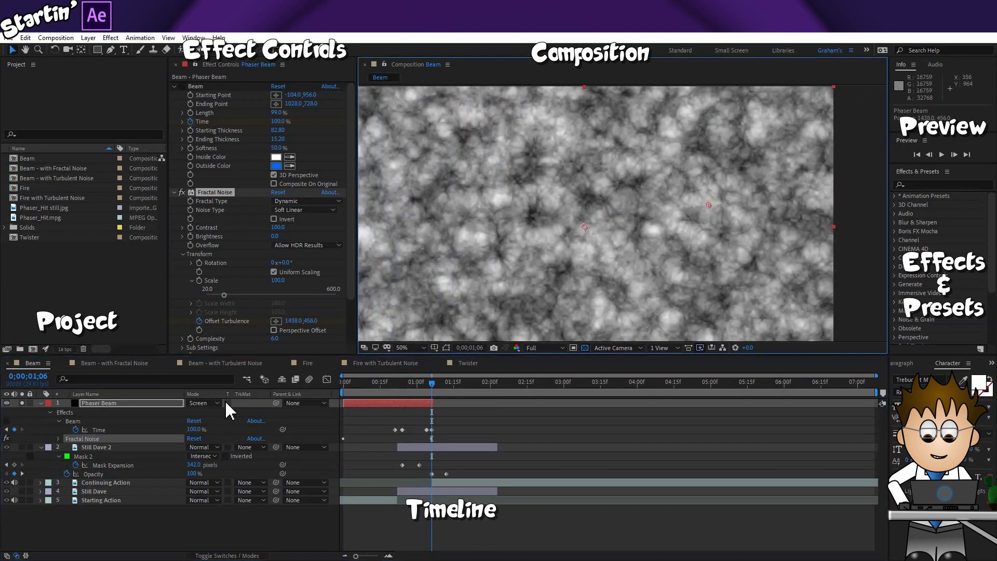
key("u")
key("u")
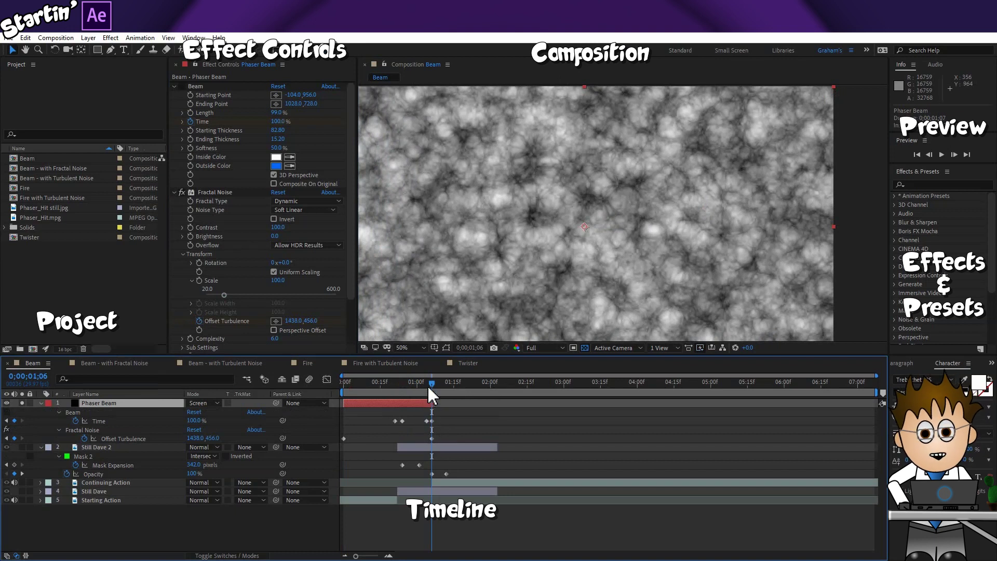
Extend the Phaser Beam layer to the current time and re-enable the Beam effect.
left_click_drag(428, 392, 432, 392)
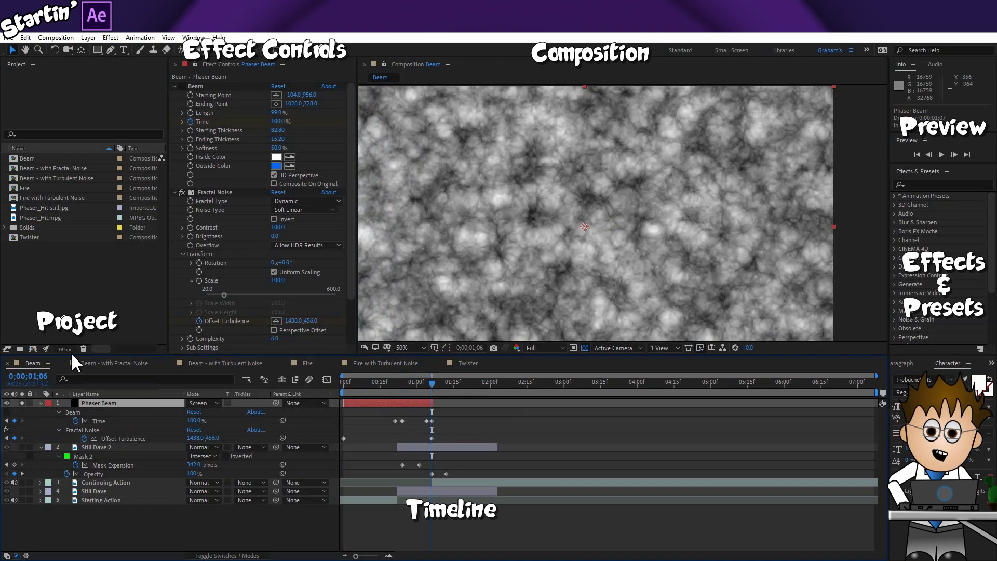
left_click(182, 86)
mouse_move(427, 396)
left_mouse_down()
mouse_move(390, 392)
mouse_move(430, 392)
mouse_move(396, 387)
mouse_move(418, 387)
left_mouse_up()
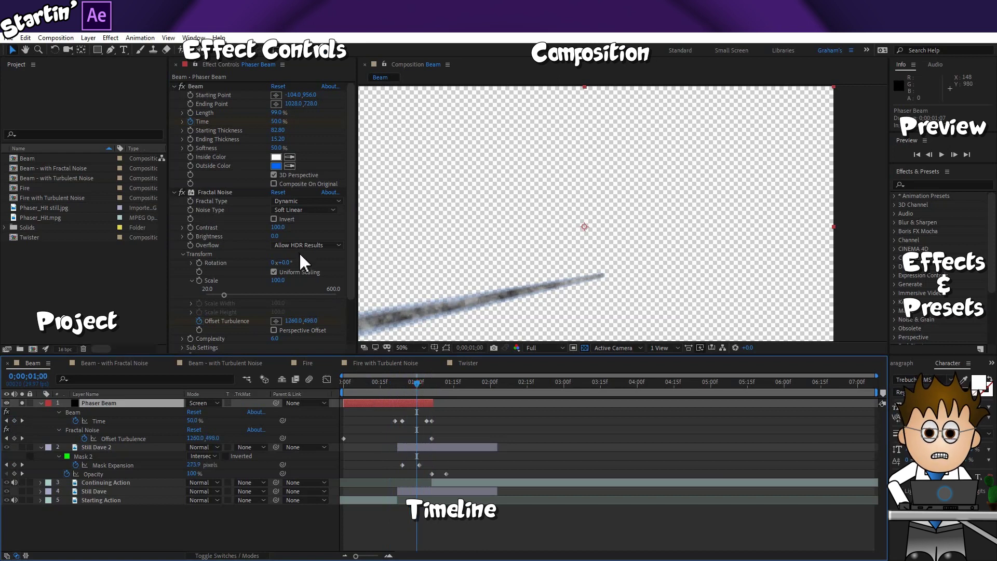
left_click(175, 86)
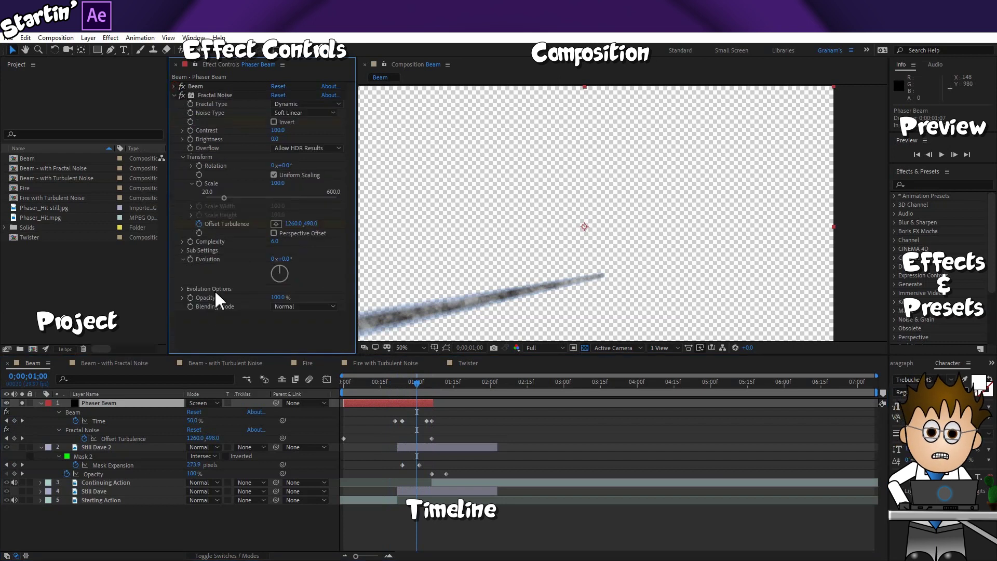
Try Multiply and Screen, hide the transparency grid, and set noise blending to Color Burn.
left_click(332, 307)
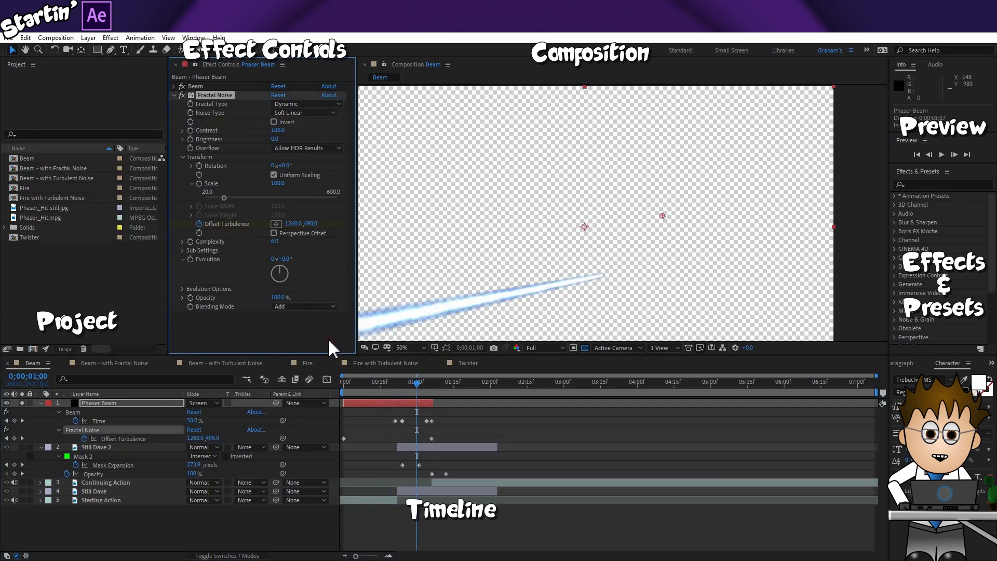
left_click(312, 306)
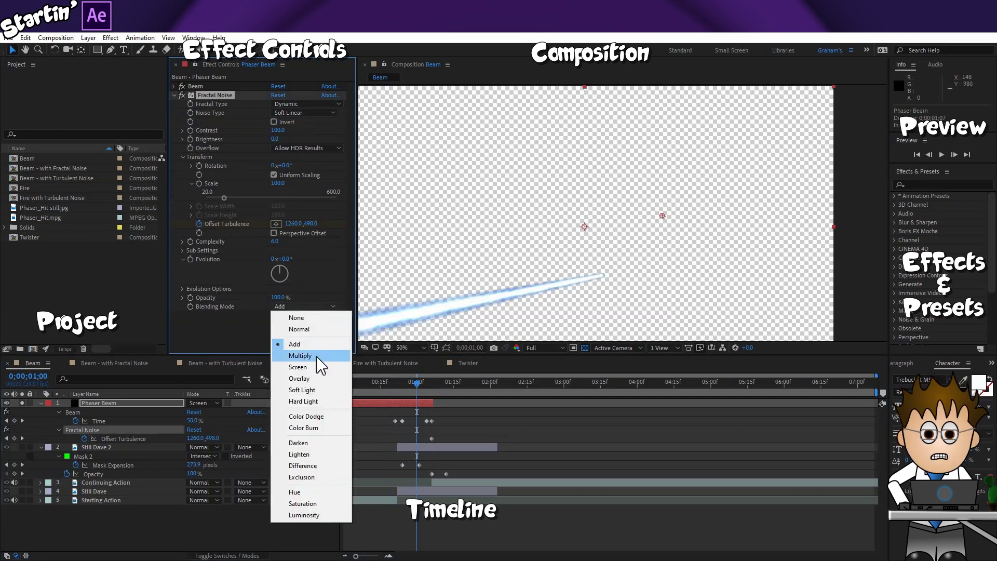
left_click(318, 356)
left_click(318, 307)
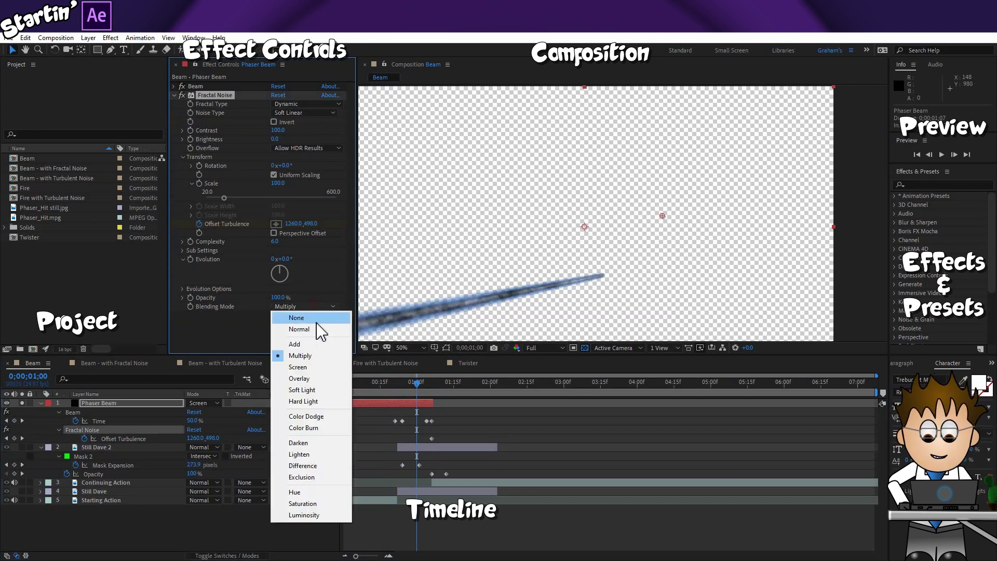
left_click(319, 371)
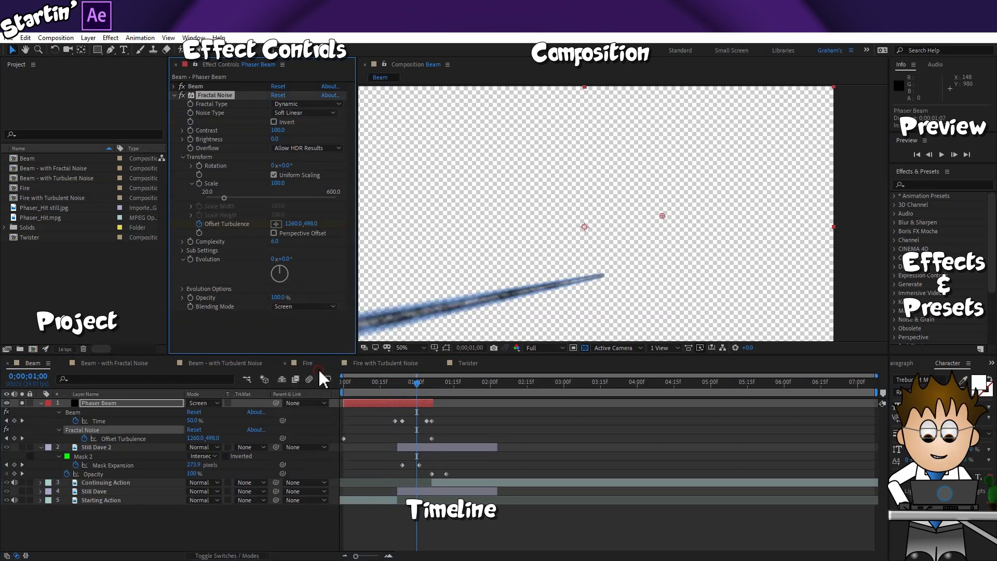
left_click(585, 348)
left_click(326, 305)
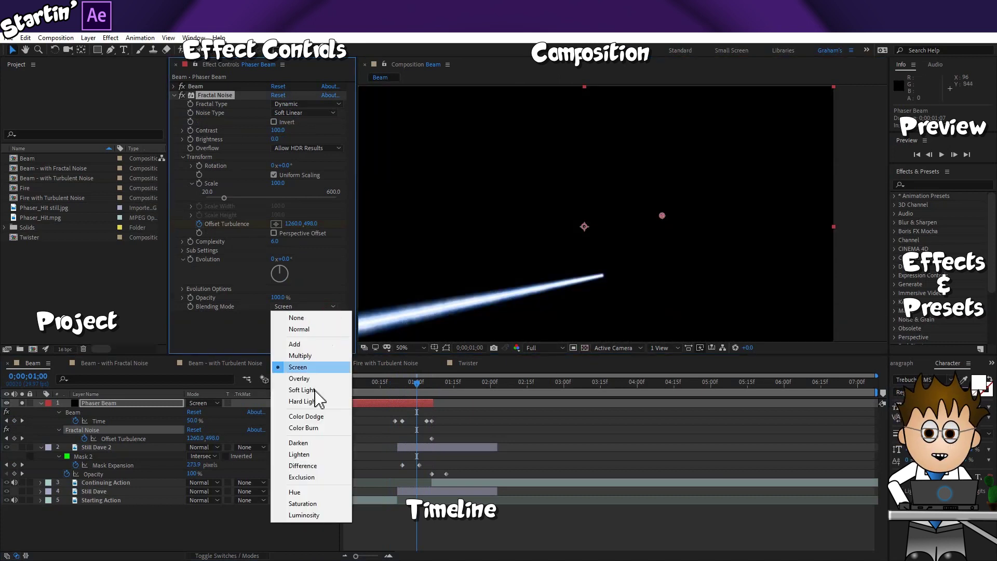
left_click(324, 429)
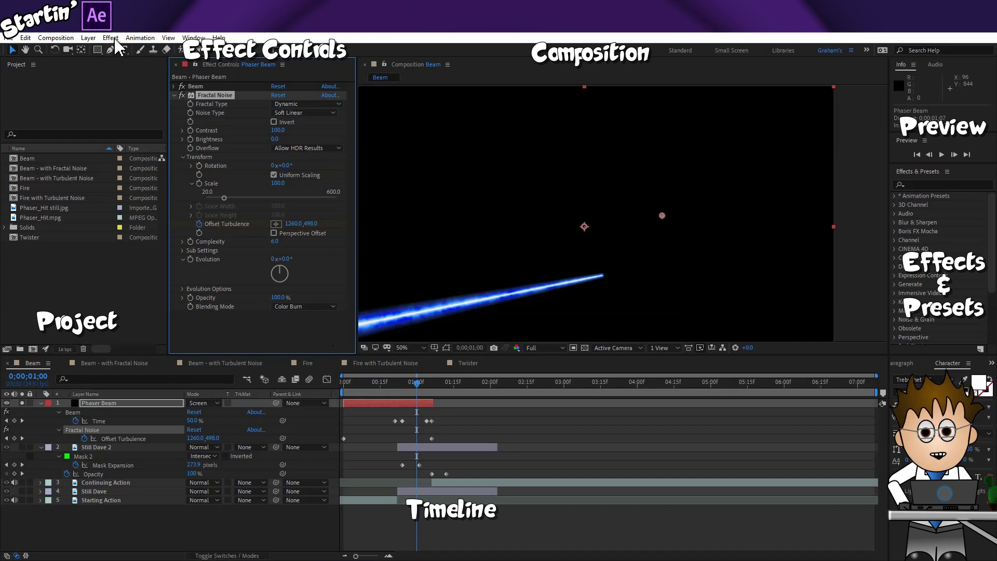
Set Fractal Noise blending to None and add a Tritone effect to the beam.
left_click(306, 306)
left_click(312, 318)
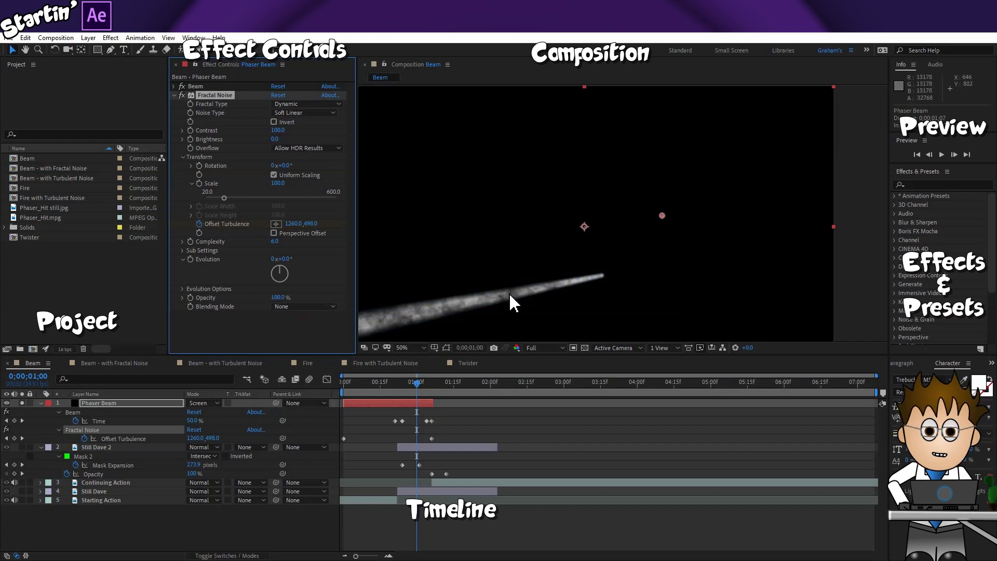
left_click(110, 37)
mouse_move(174, 160)
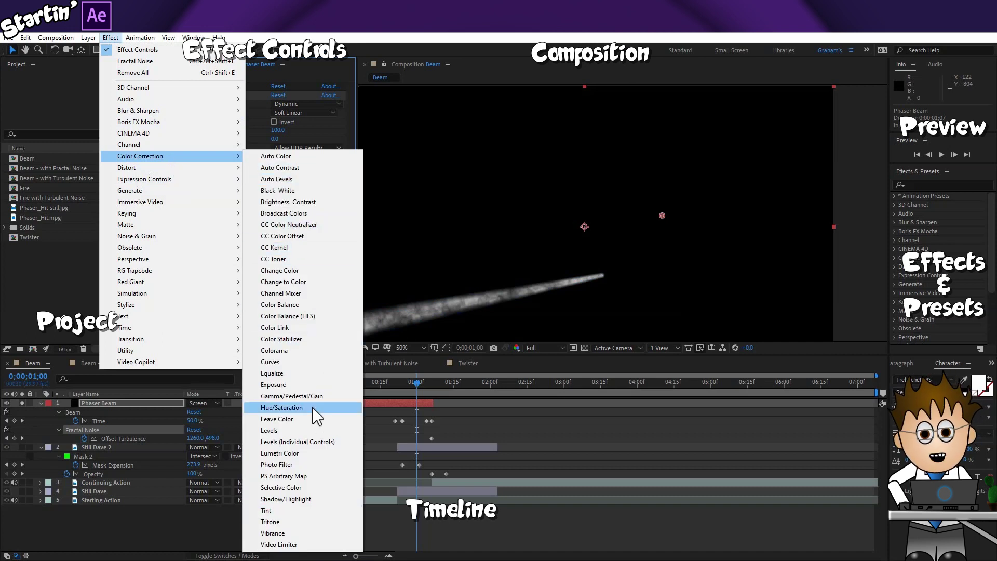
left_click(309, 522)
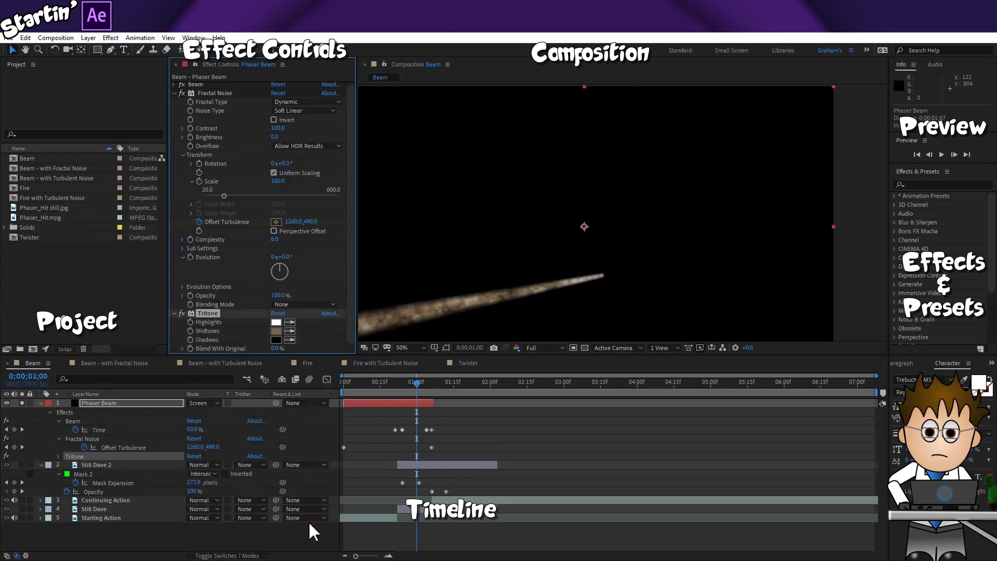
Set Tritone highlights to light cyan, midtones to bright blue, shadows to saturated blue.
left_click(277, 322)
left_click(316, 357)
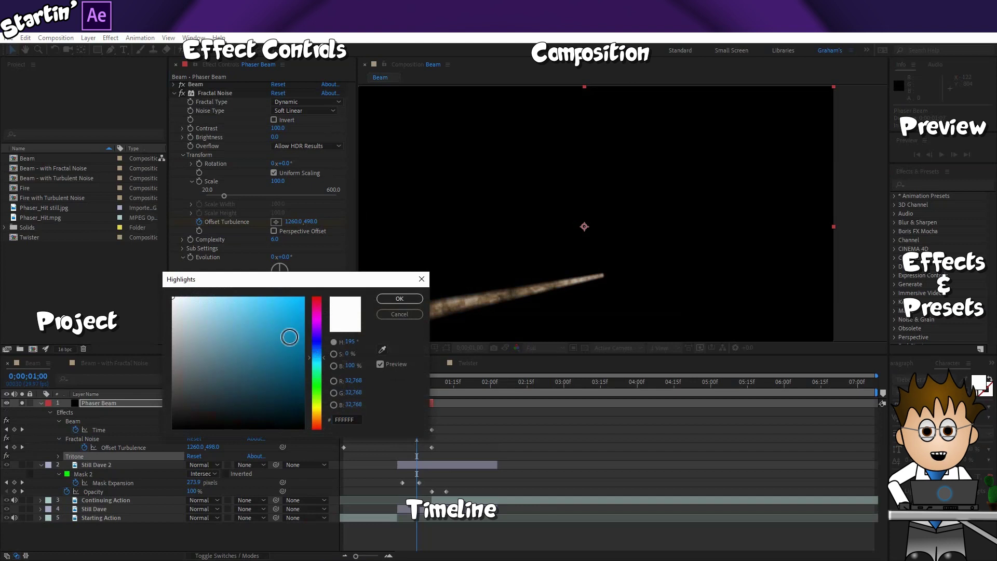
left_click_drag(286, 338, 253, 279)
key("Return")
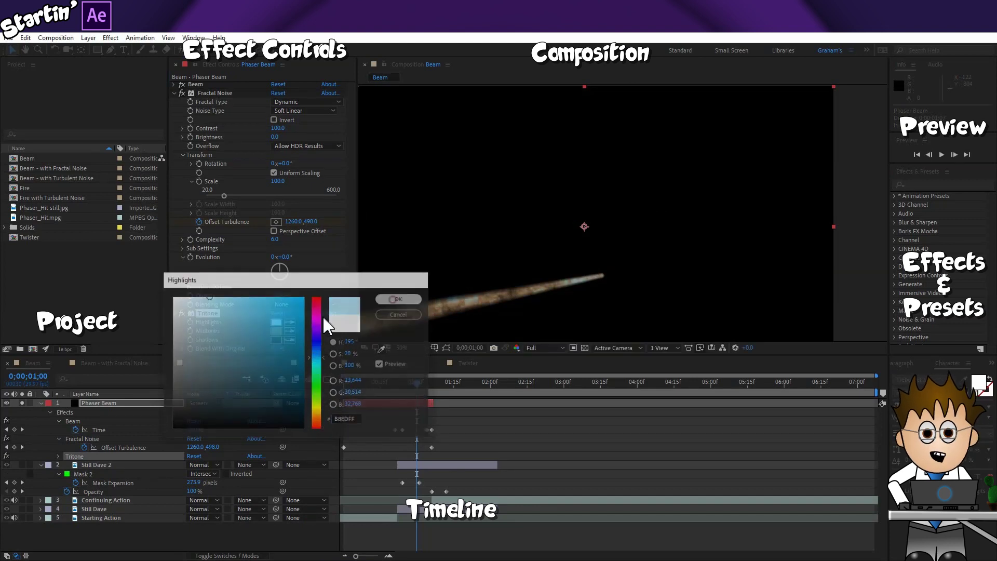
left_click(275, 331)
left_click(316, 354)
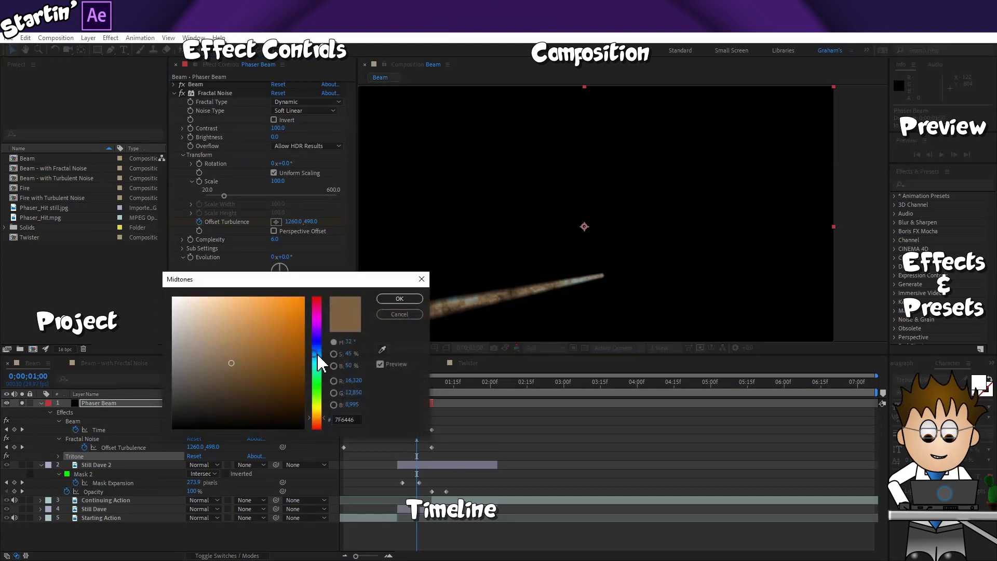
left_click_drag(282, 324, 260, 289)
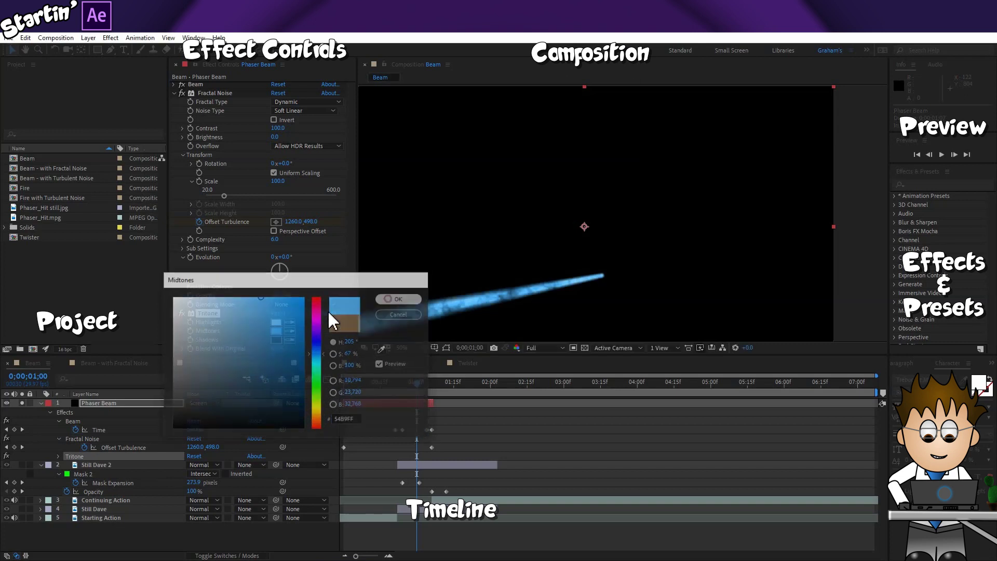
key("Return")
left_click(276, 339)
left_click(317, 349)
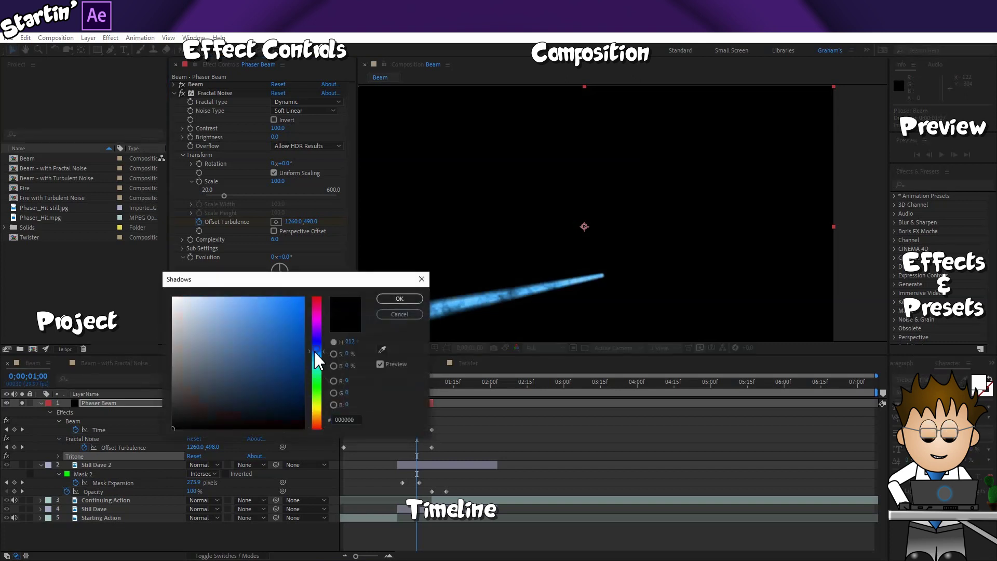
left_click_drag(276, 314, 311, 286)
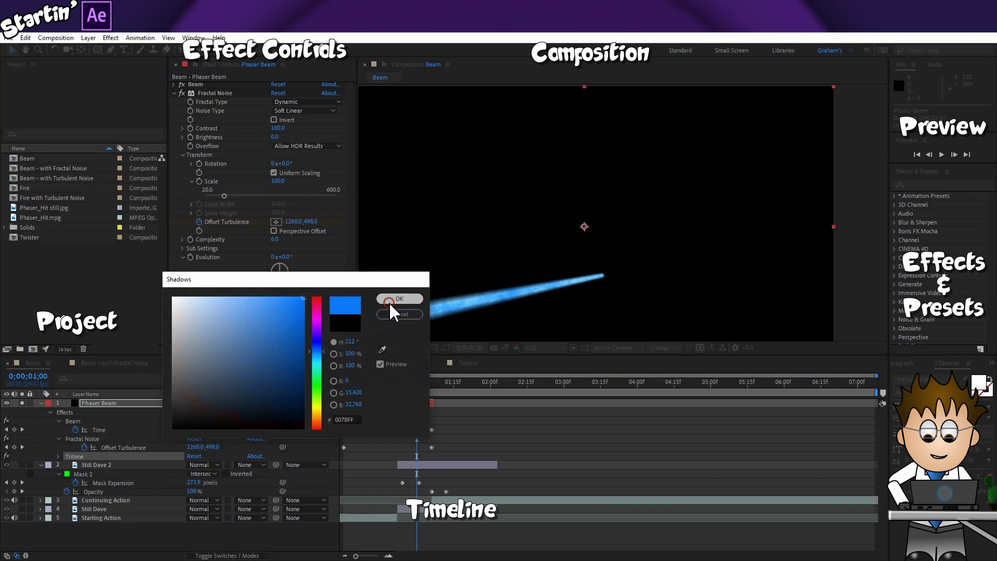
left_click(388, 300)
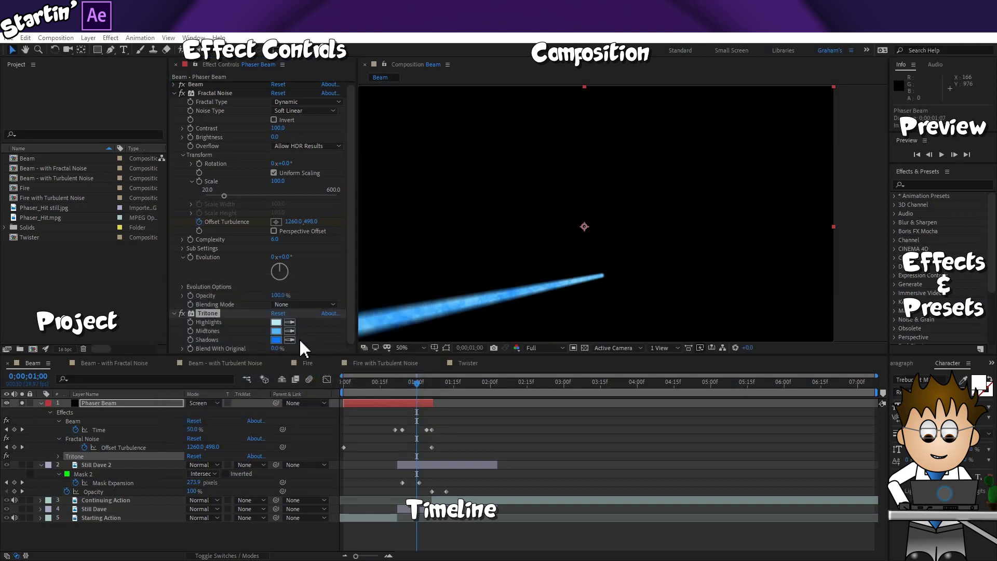
Unsolo Phaser Beam, blend Tritone in Color Burn, and toggle Tritone at 0;00;00;27 to compare.
left_click(22, 402)
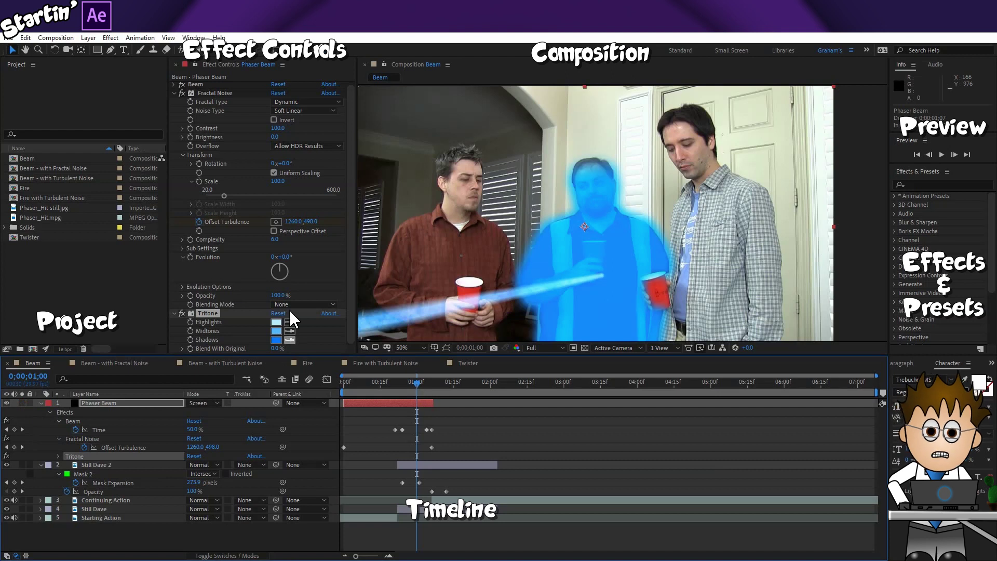
left_click(331, 303)
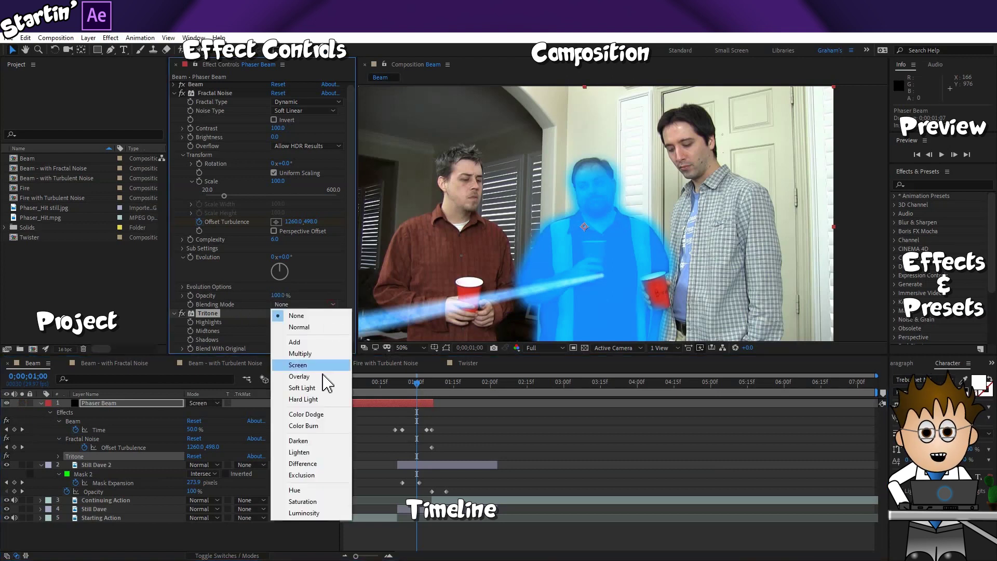
left_click(339, 431)
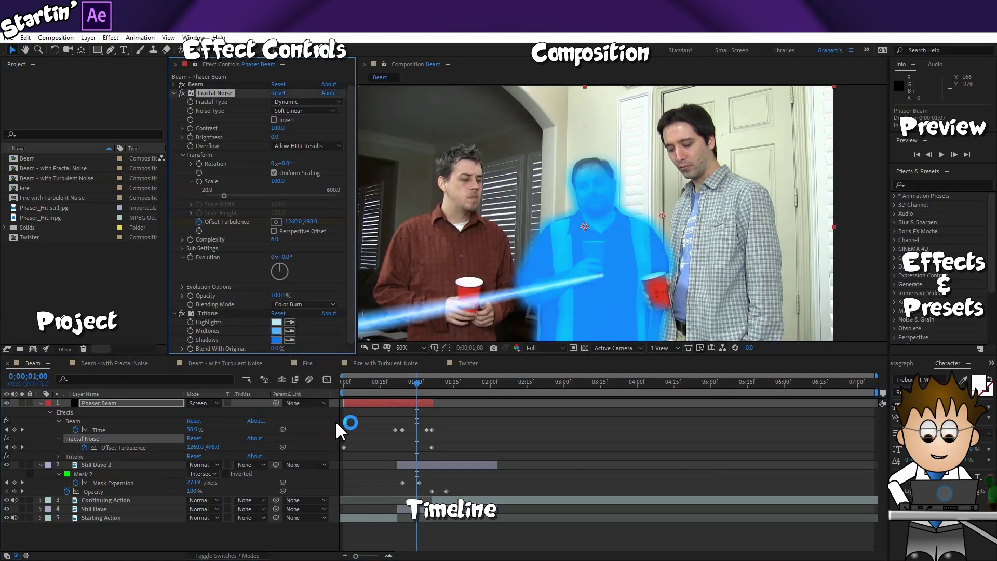
left_click_drag(415, 382, 410, 382)
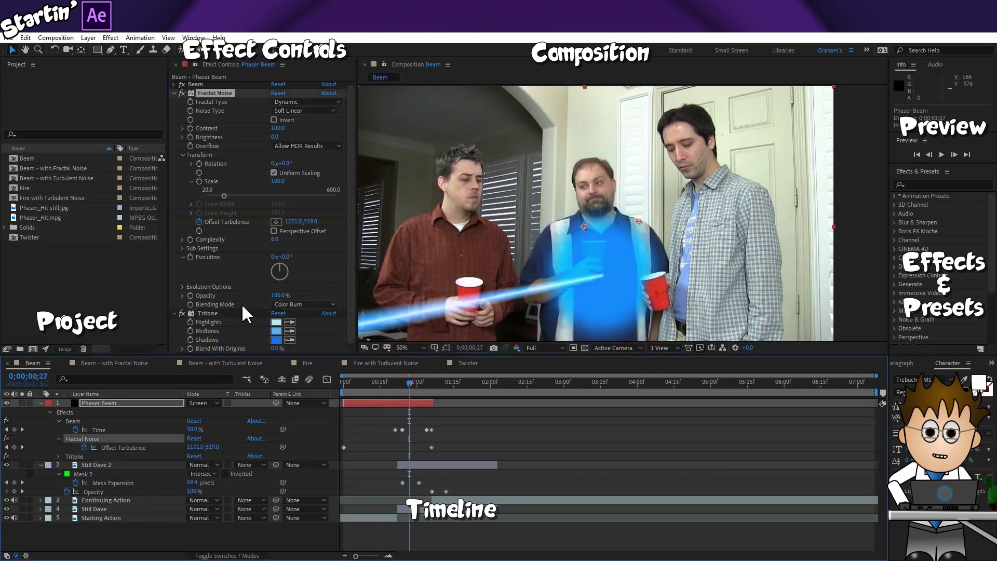
left_click(182, 314)
left_click(181, 314)
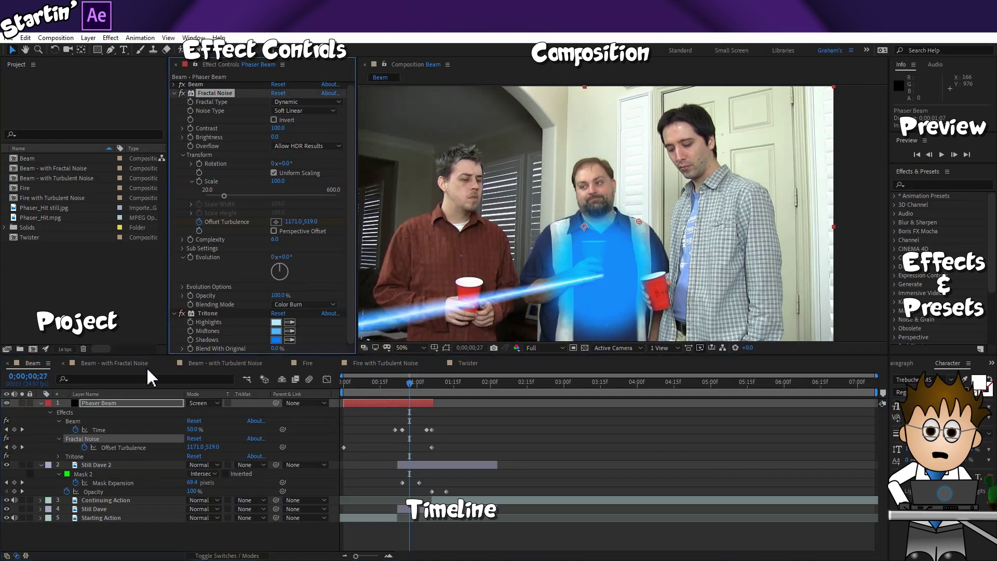
Select and solo Still Dave 2 at 0;00;01;02, and search effects for 'fract'.
left_click(122, 464)
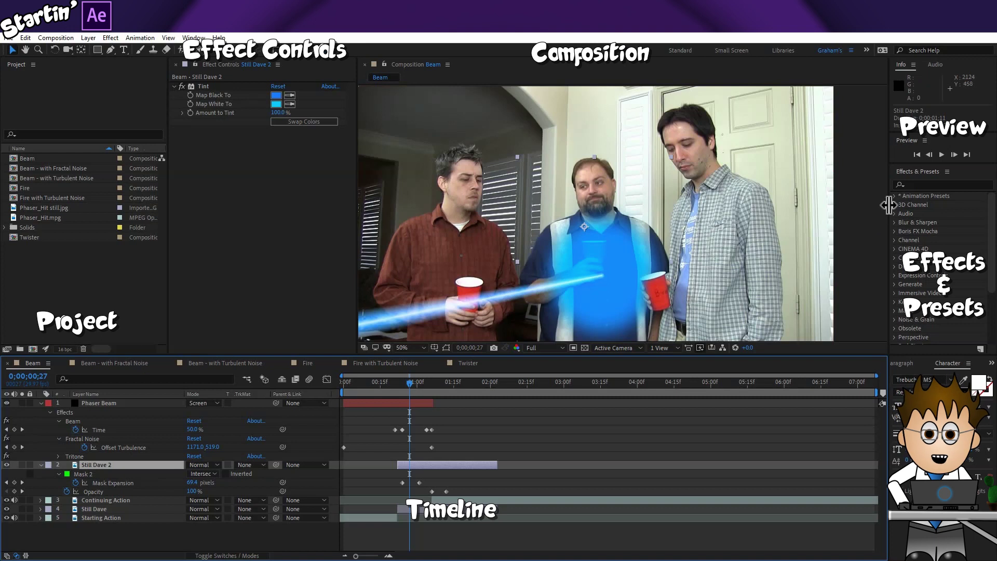
left_click_drag(414, 385, 422, 384)
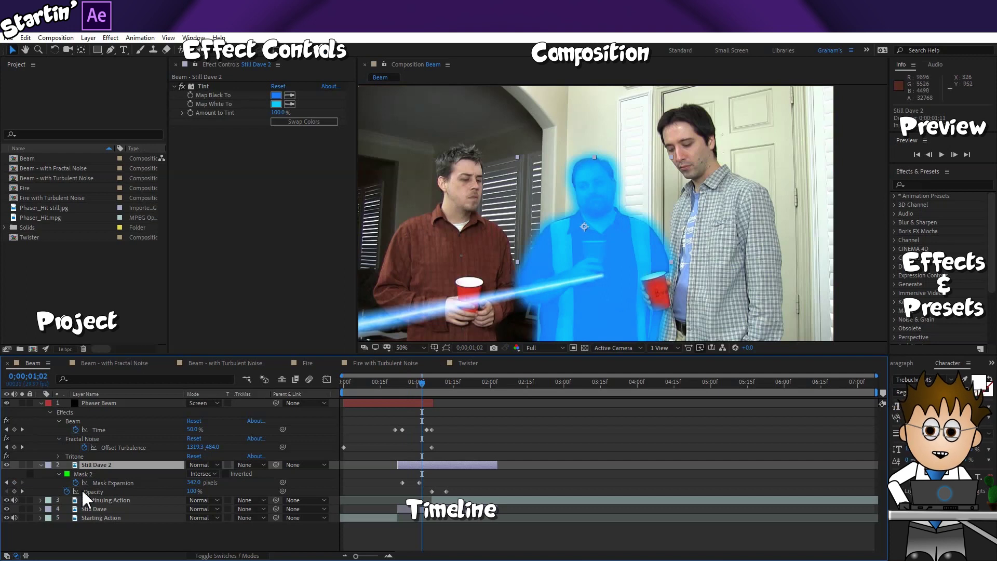
left_click(22, 464)
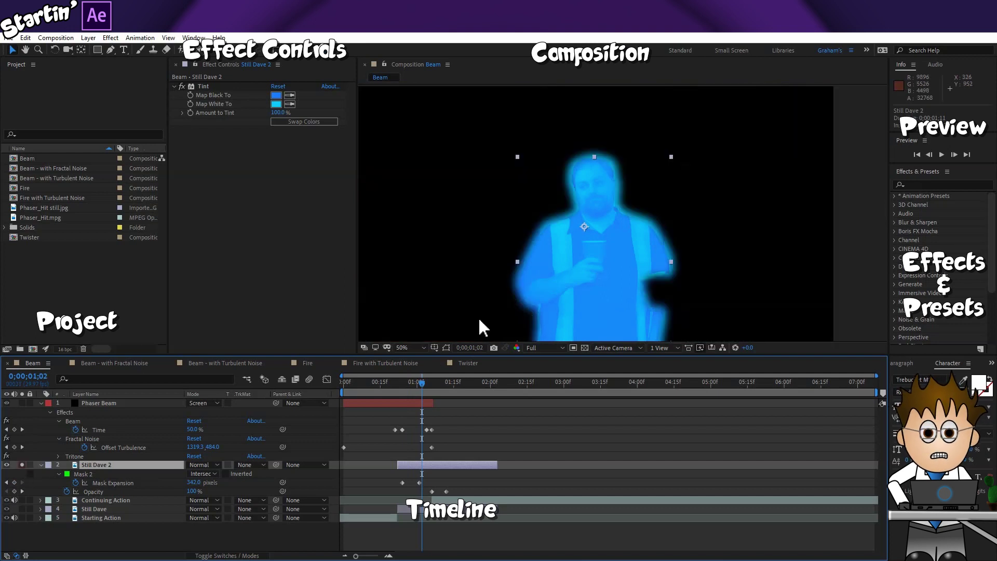
left_click(923, 182)
type("fract")
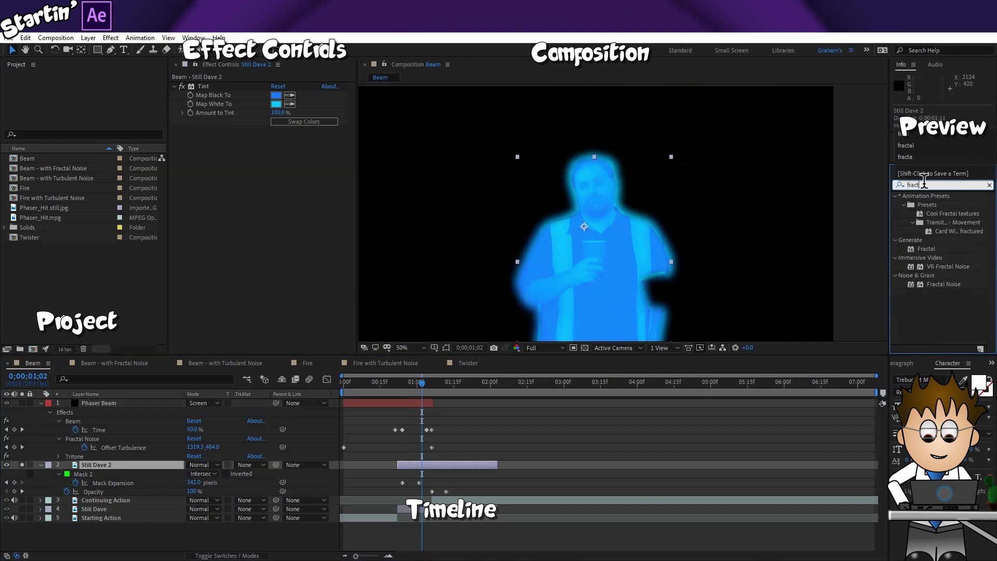
Apply Fractal Noise to Still Dave 2, move Tint below it, and blend Tint in Screen.
left_click_drag(948, 287, 458, 462)
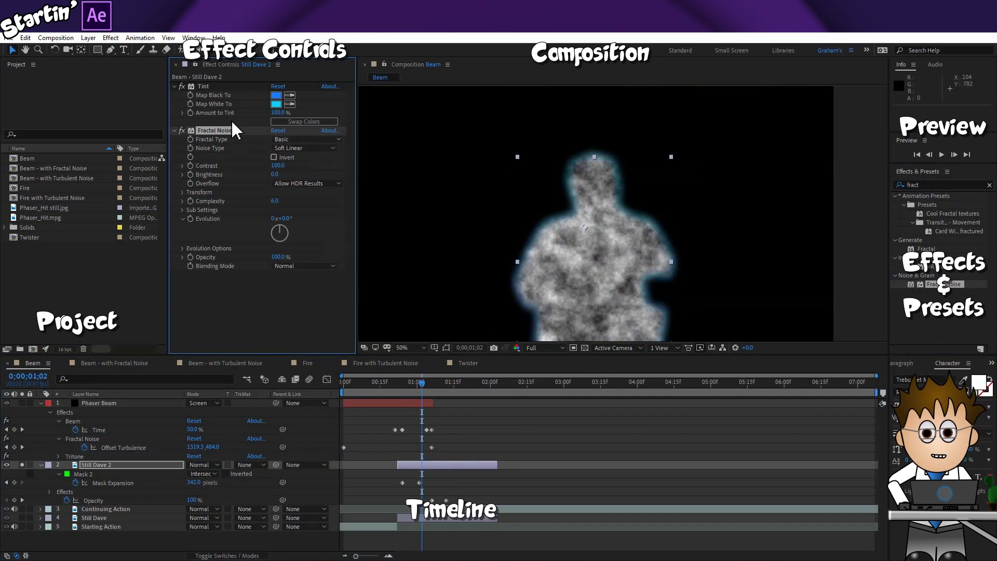
left_click_drag(205, 88, 212, 285)
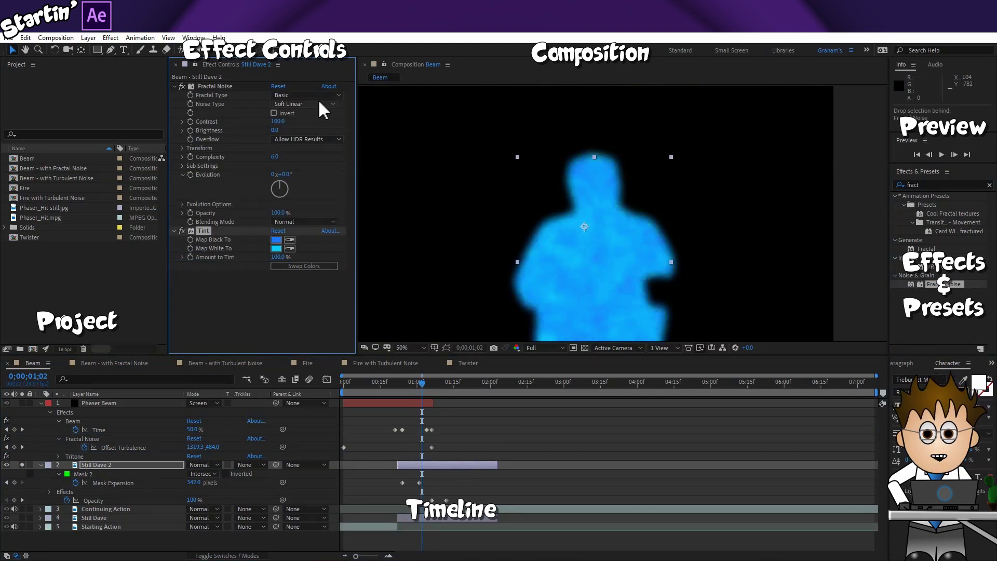
left_click(305, 221)
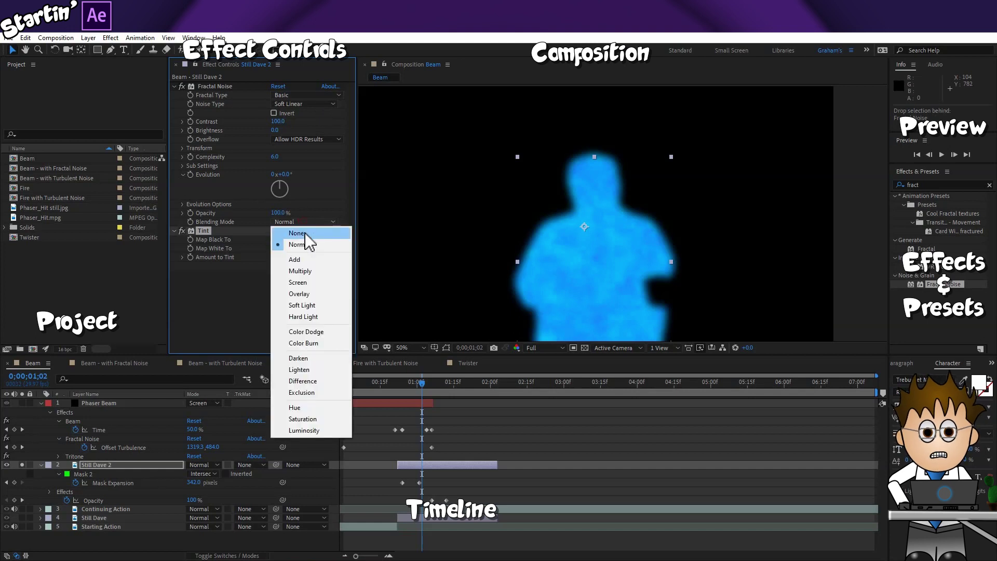
left_click(315, 284)
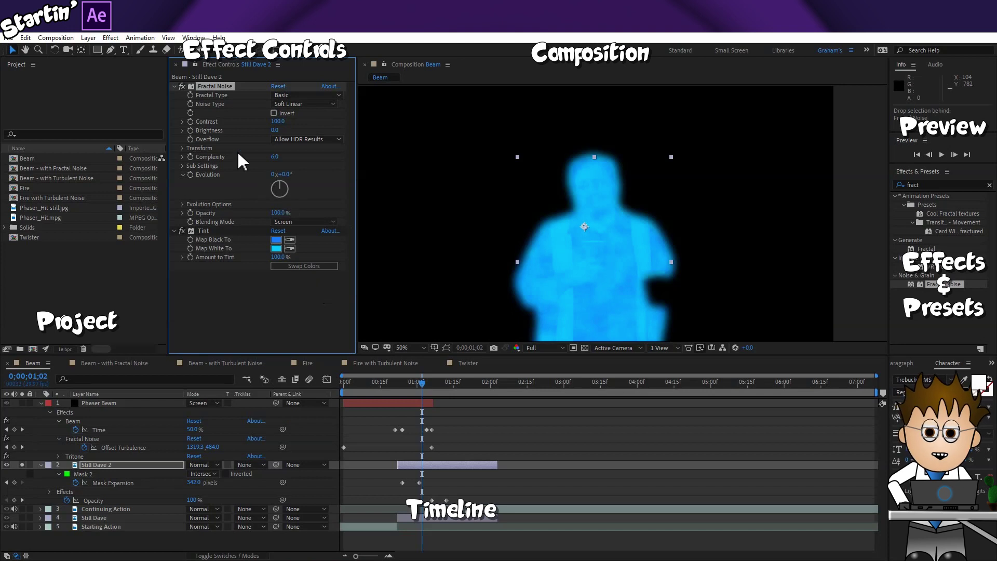
Set the Fractal Type to Dynamic and raise Contrast to 290 with Brightness -14.
left_click(306, 96)
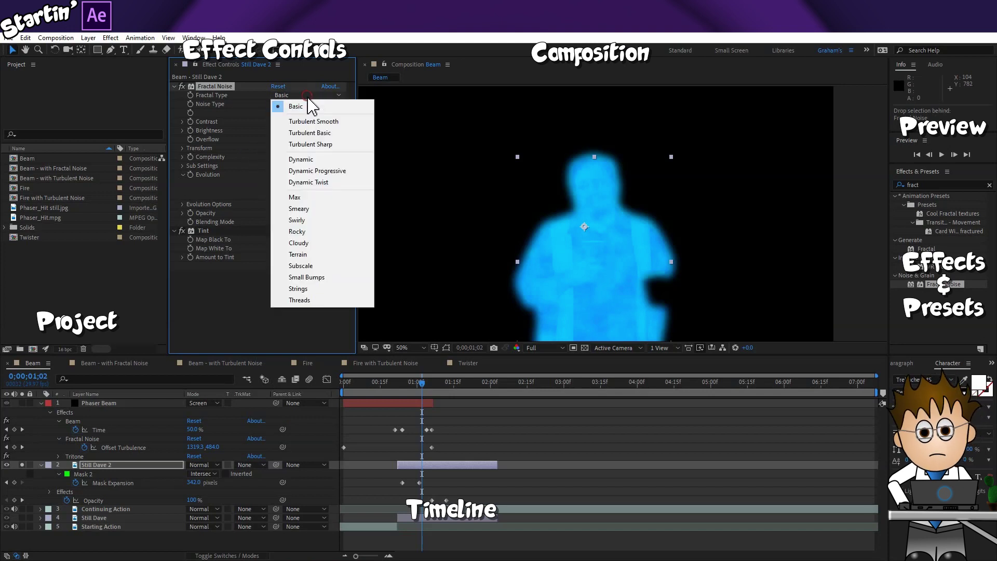
left_click(318, 159)
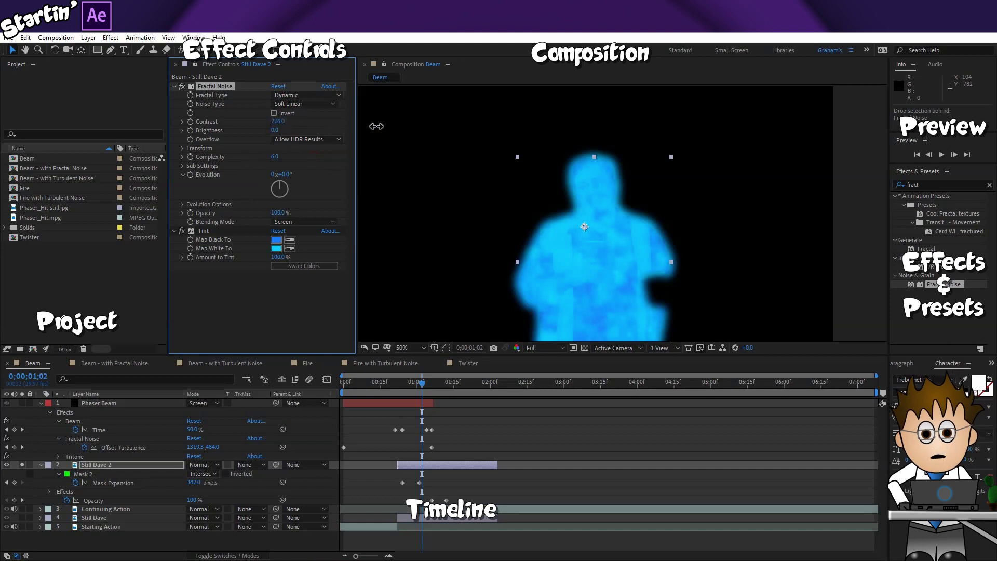
left_click_drag(275, 130, 265, 132)
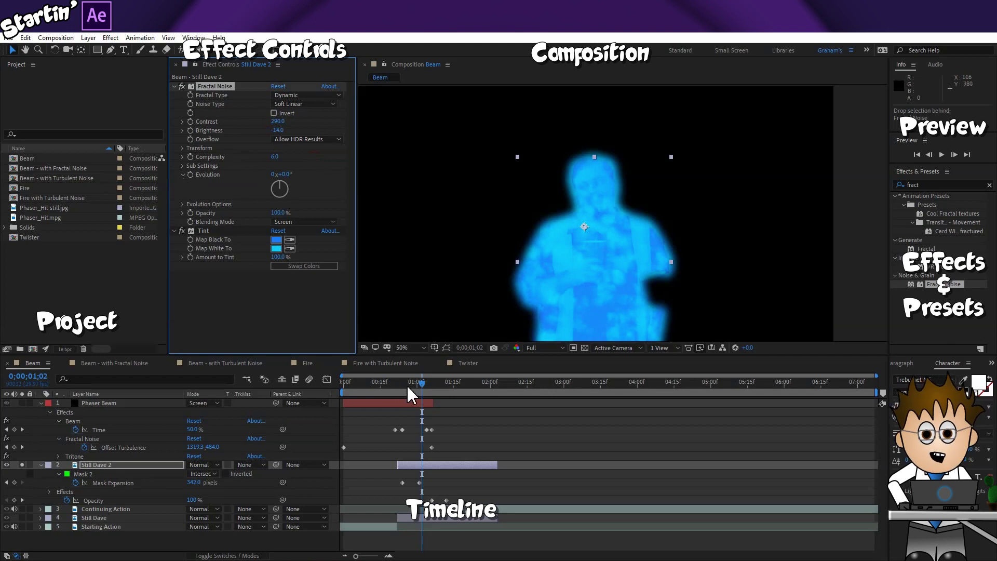
Preview from the start, then turn off Tint and set noise Blending Mode to None.
left_click_drag(421, 383, 343, 383)
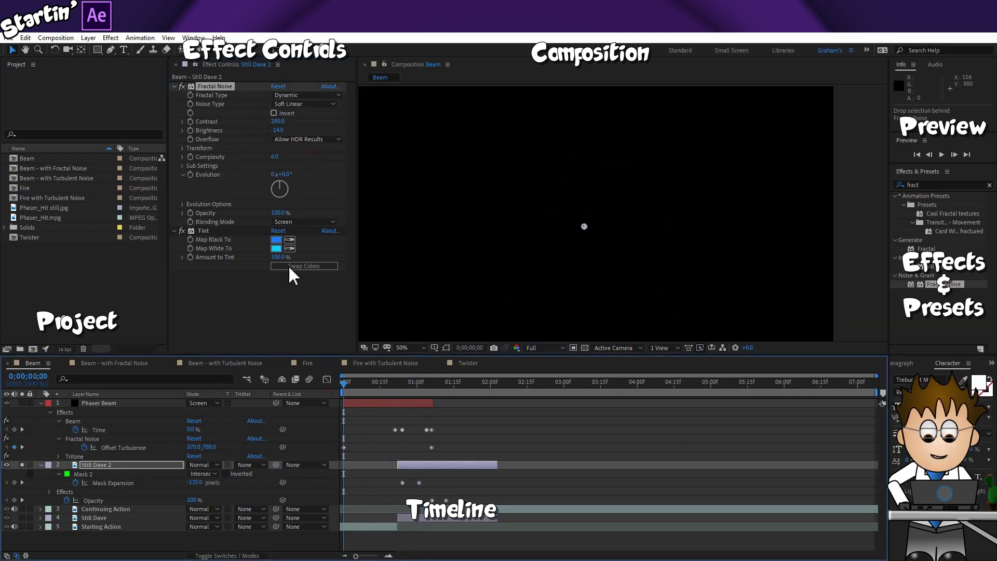
left_click(189, 175)
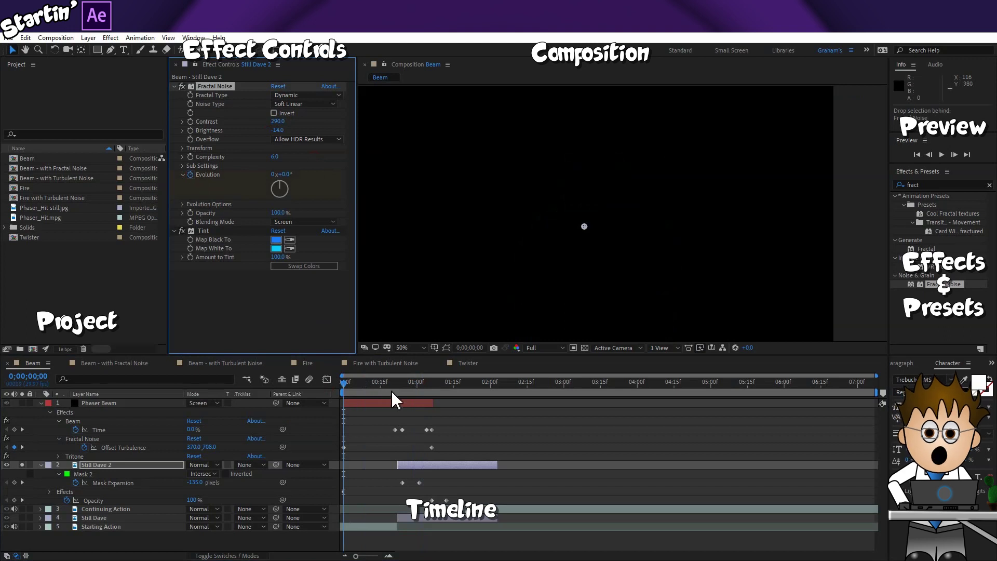
key("space")
key("space")
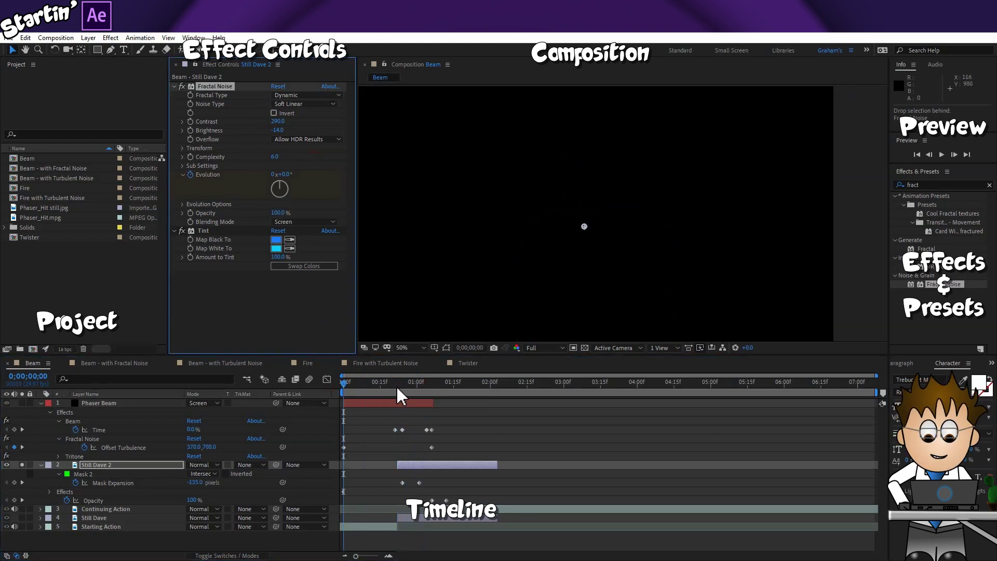
left_click(405, 385)
left_click(185, 238)
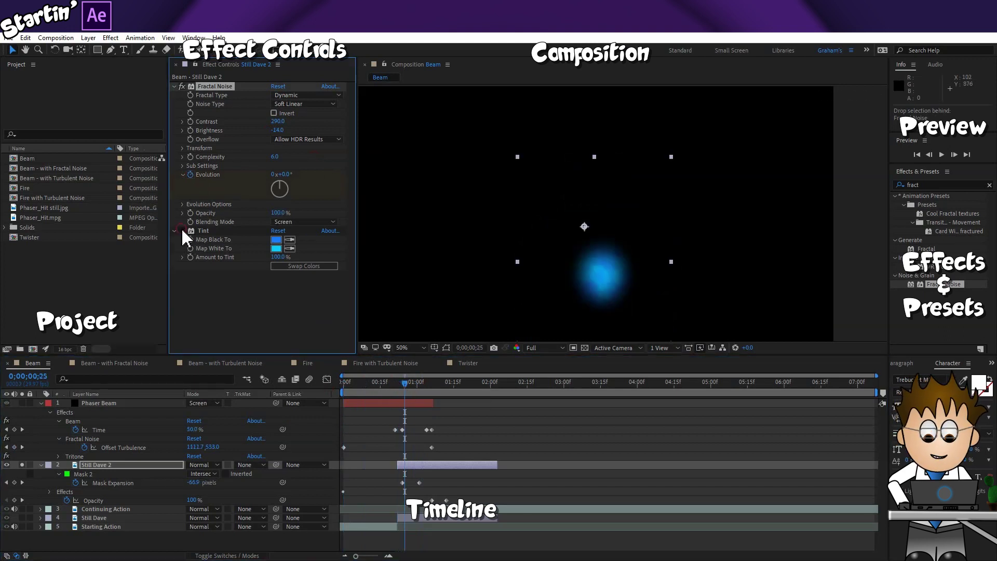
left_click(304, 222)
left_click(283, 229)
Keyframe Evolution from 0° at 0;00;00;22 to 1x+0.0° at 0;00;01;06.
left_click(417, 387)
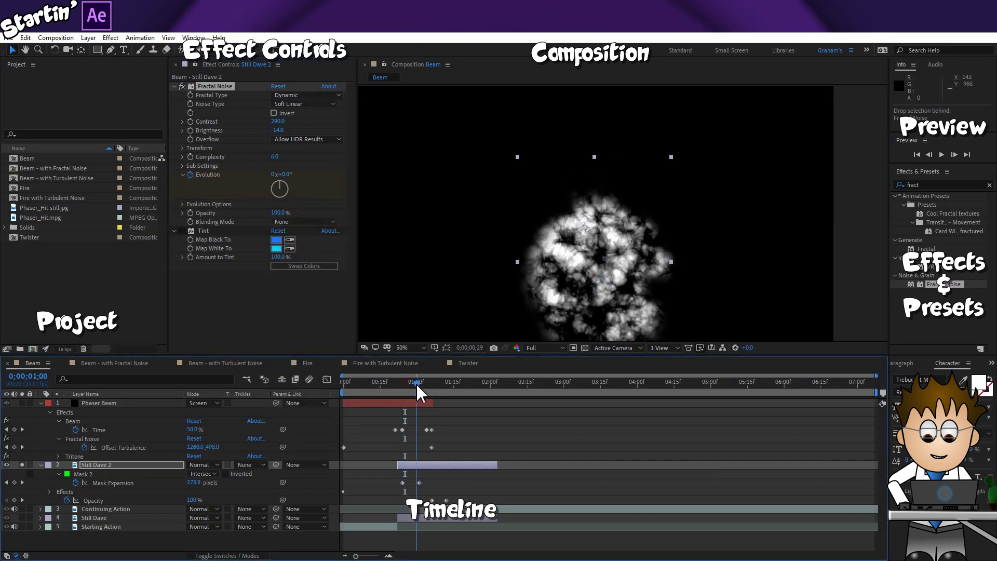
left_click_drag(419, 393, 433, 394)
mouse_move(285, 182)
left_mouse_down()
mouse_move(279, 207)
mouse_move(271, 198)
mouse_move(286, 205)
mouse_move(285, 188)
mouse_move(271, 201)
mouse_move(271, 187)
mouse_move(286, 188)
mouse_move(285, 199)
mouse_move(280, 182)
mouse_move(276, 200)
left_mouse_up()
left_click(397, 382)
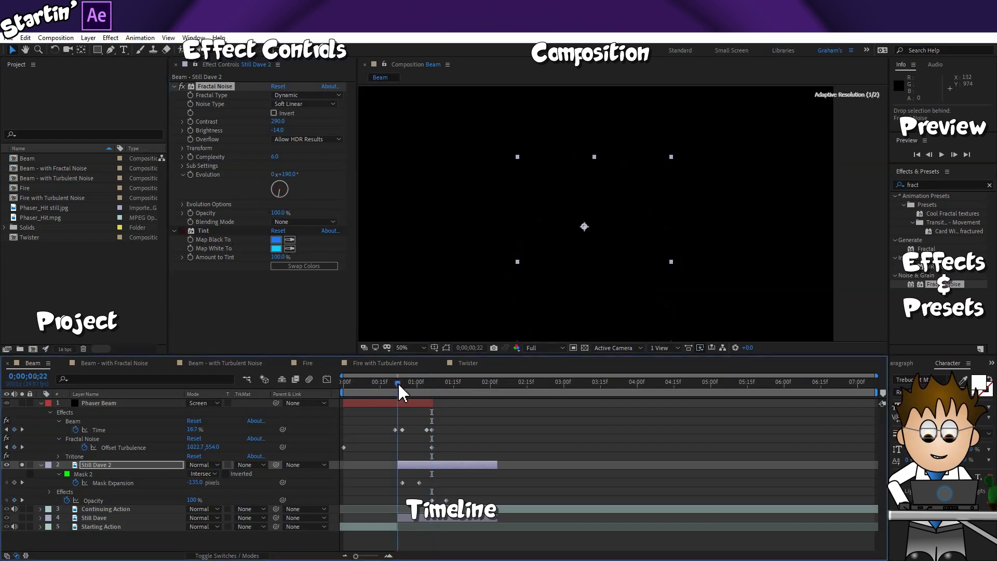
left_click(190, 174)
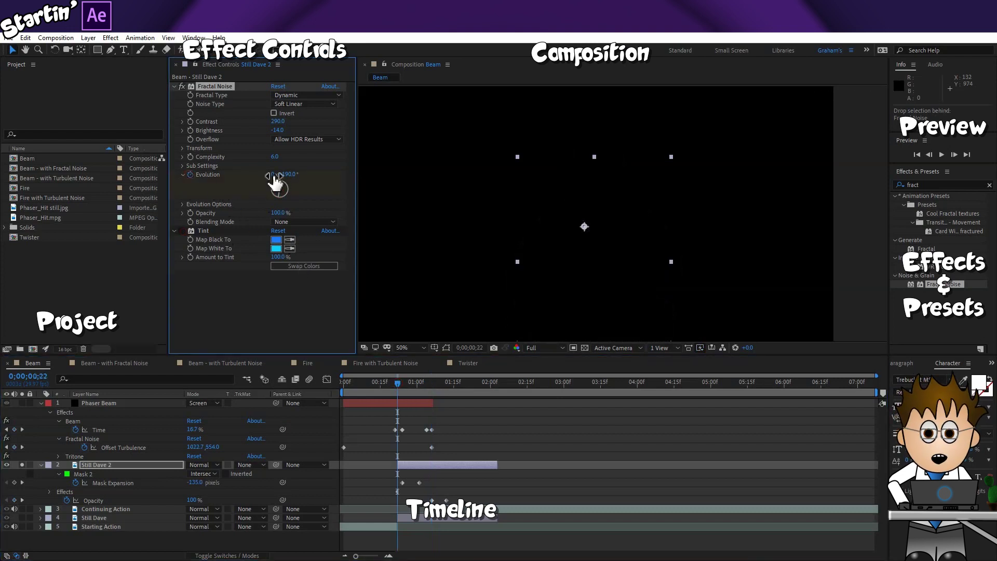
left_click_drag(271, 179, 280, 178)
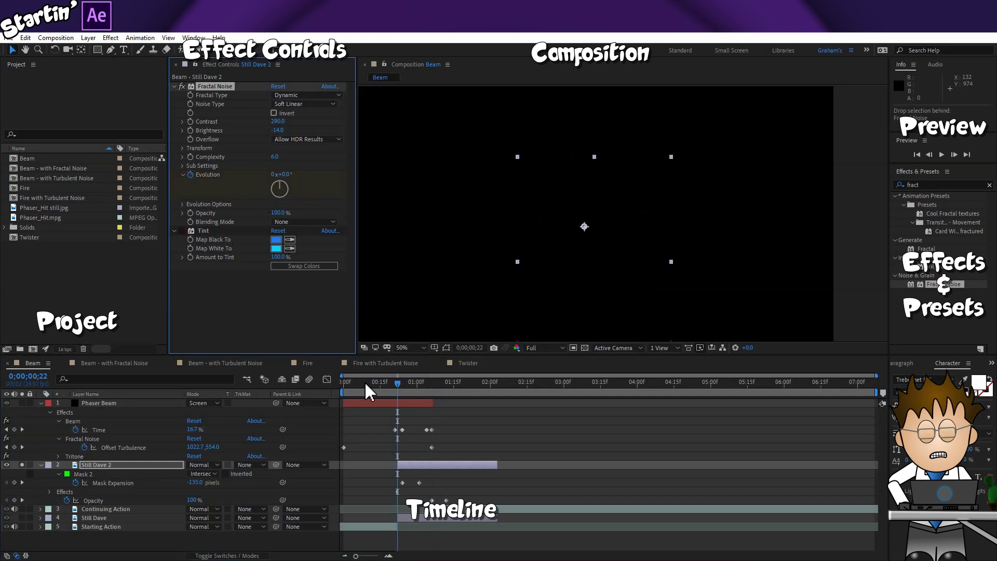
left_click_drag(398, 382, 434, 384)
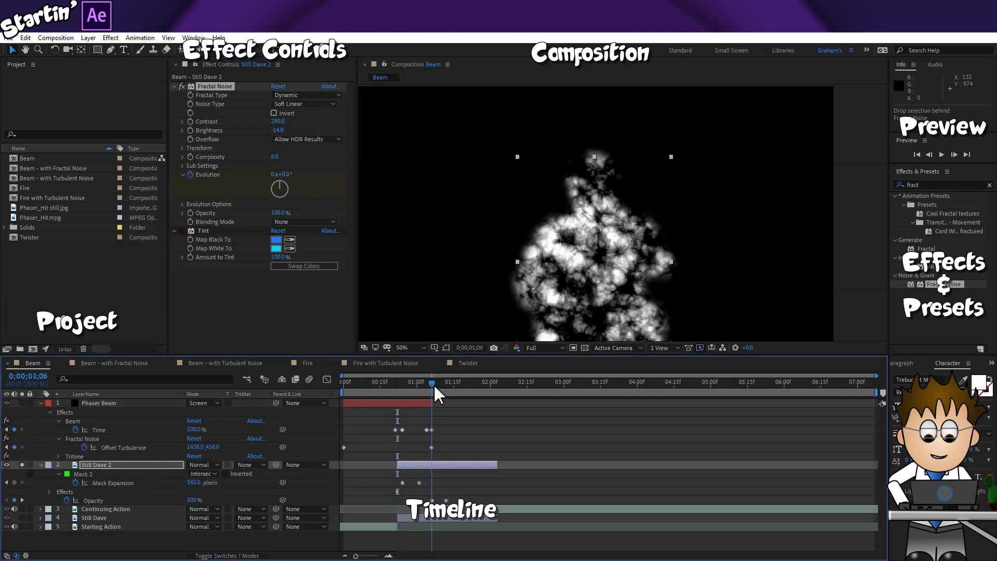
left_click(274, 174)
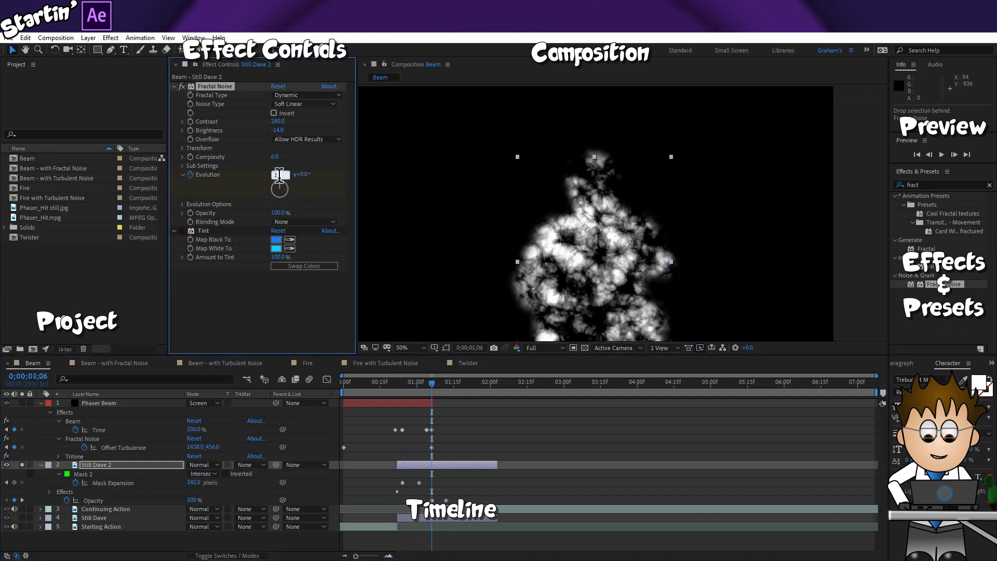
key("Return")
Set the Still Dave 2 noise's Transform Scale to 25.
left_click_drag(400, 385, 395, 385)
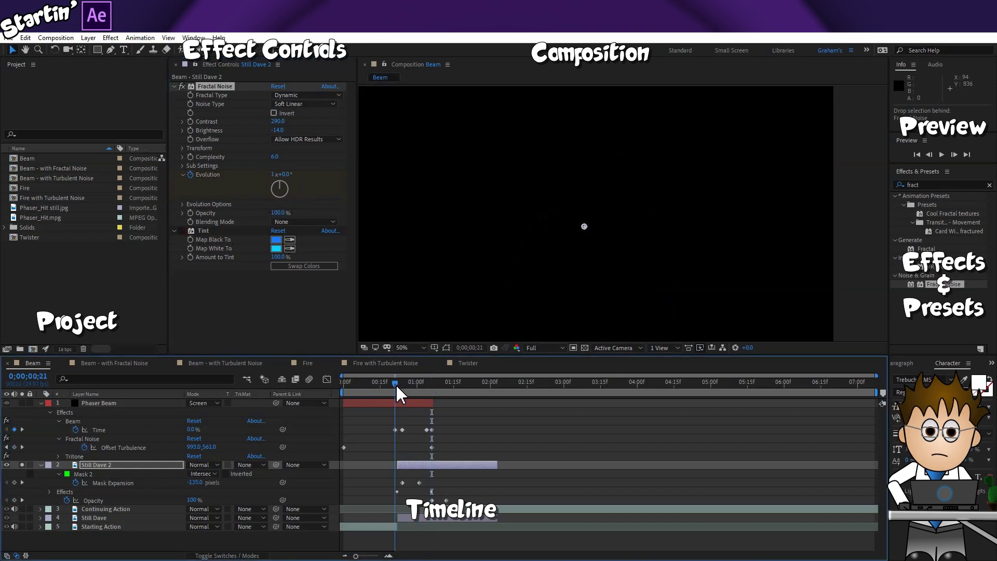
left_click(118, 465)
key("m")
key("m")
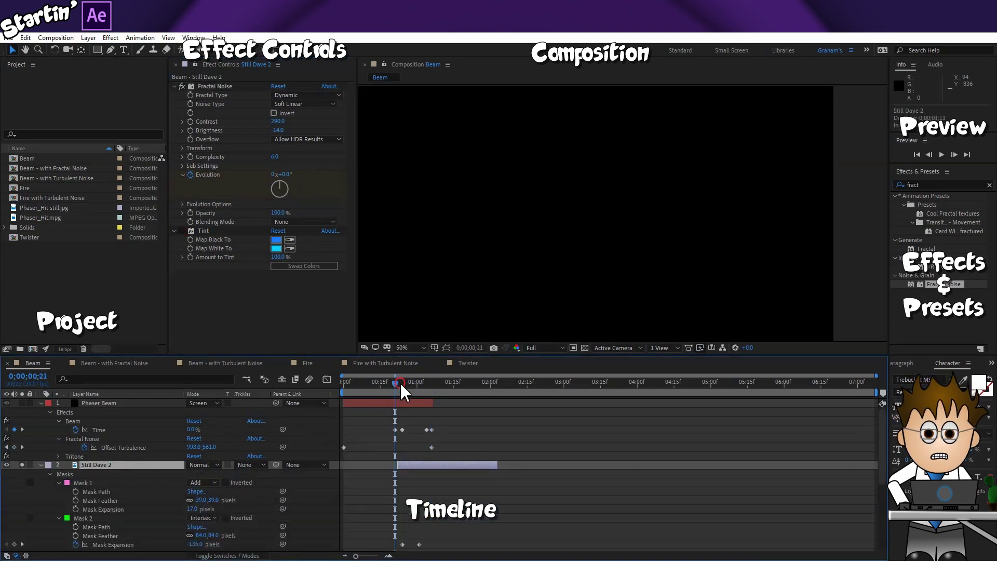
left_click_drag(400, 381, 407, 382)
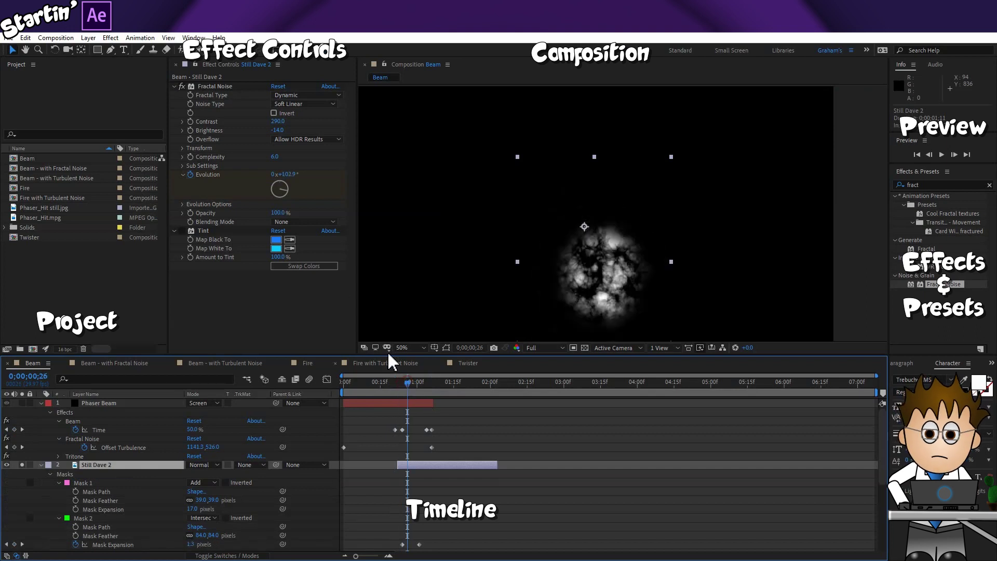
left_click(183, 148)
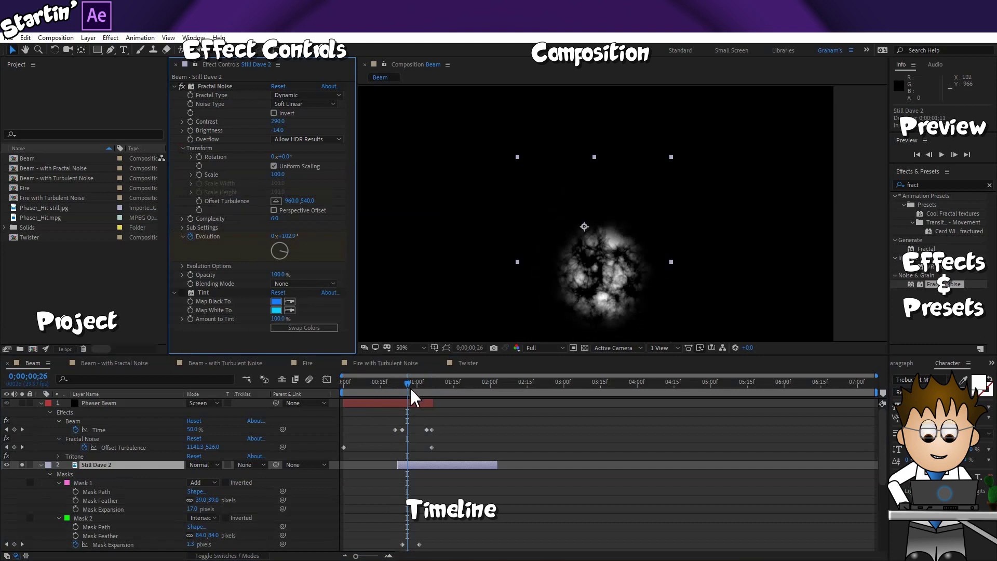
left_click_drag(409, 388, 443, 380)
left_click(191, 174)
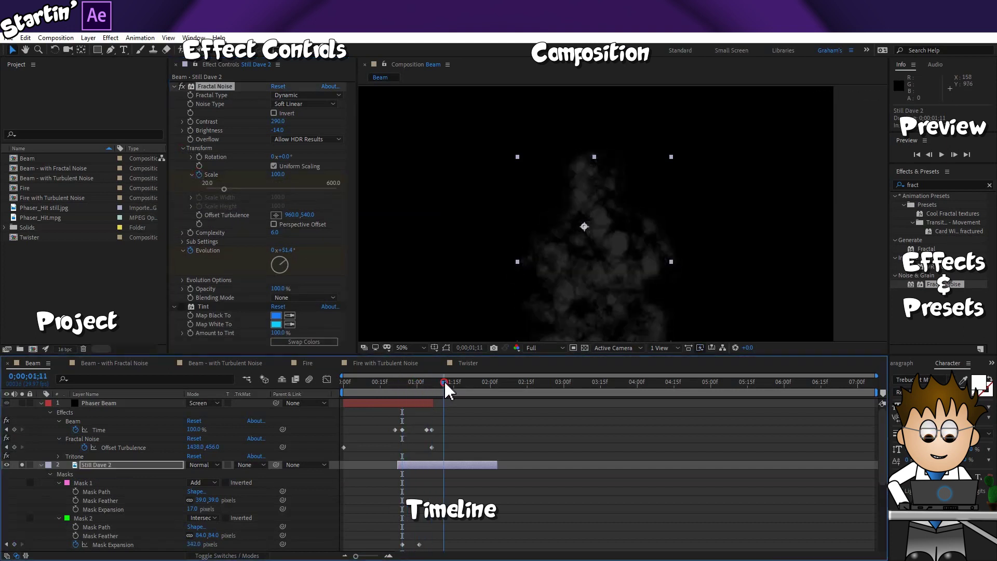
left_click(276, 175)
type("25")
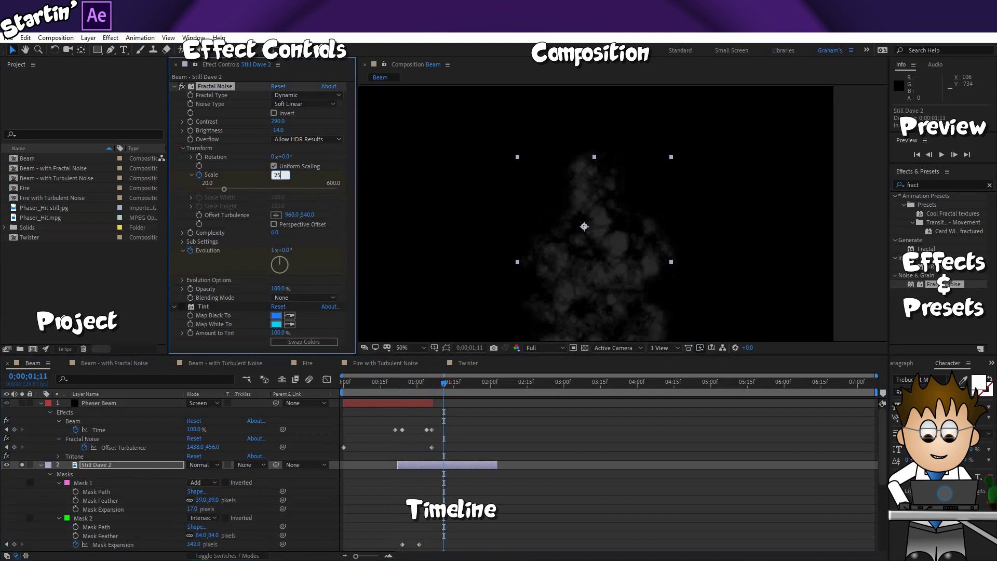
left_click_drag(403, 387, 426, 383)
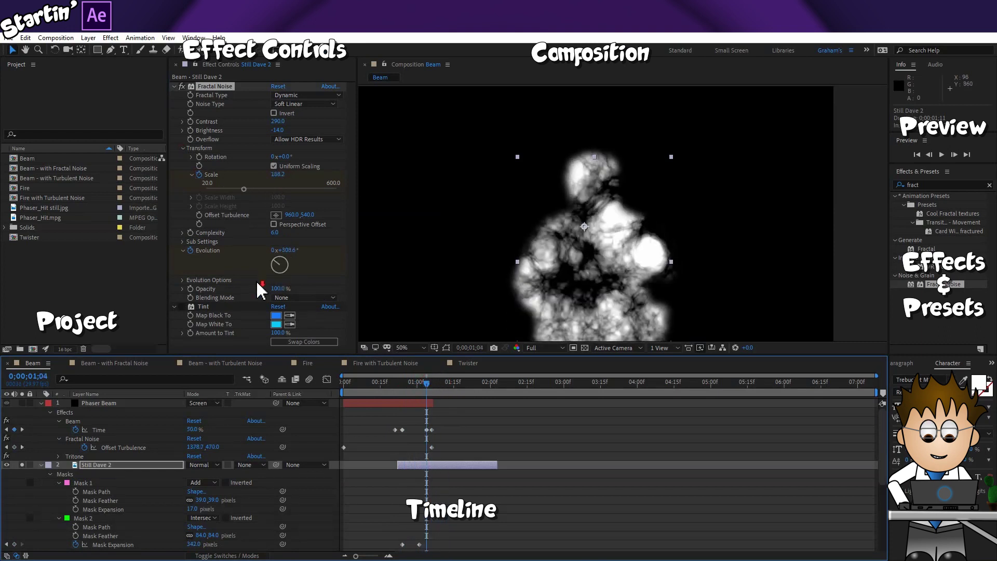
Blend the noise in Screen, re-enable Tint, unsolo layer 2 and preview from the start.
left_click(297, 298)
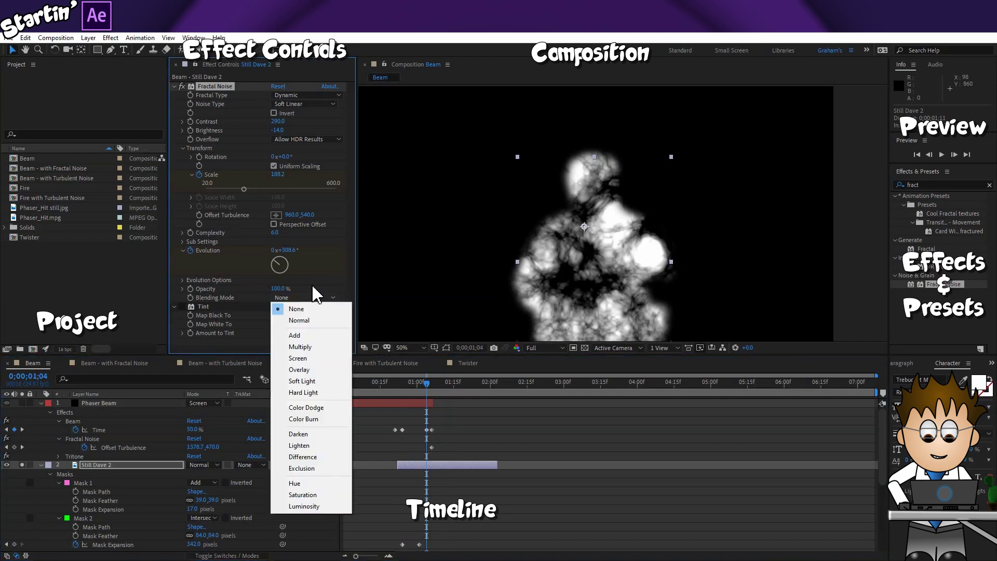
left_click(314, 358)
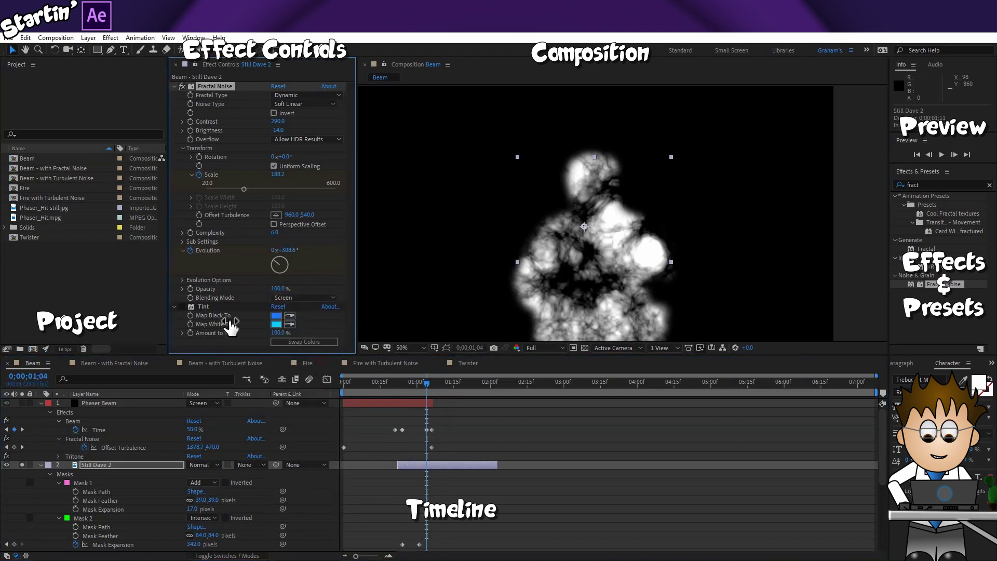
left_click(182, 307)
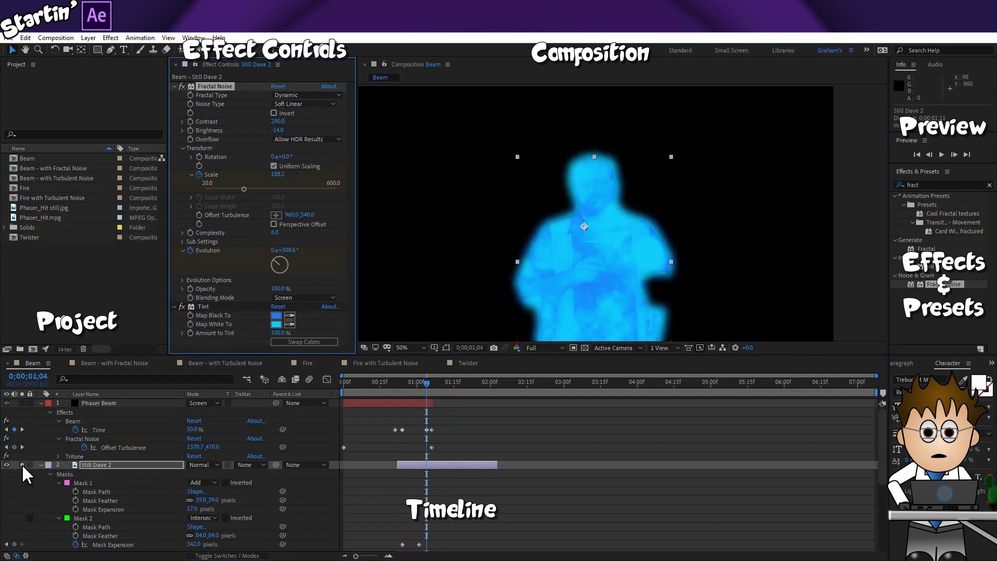
left_click(22, 465)
left_click_drag(426, 383, 343, 383)
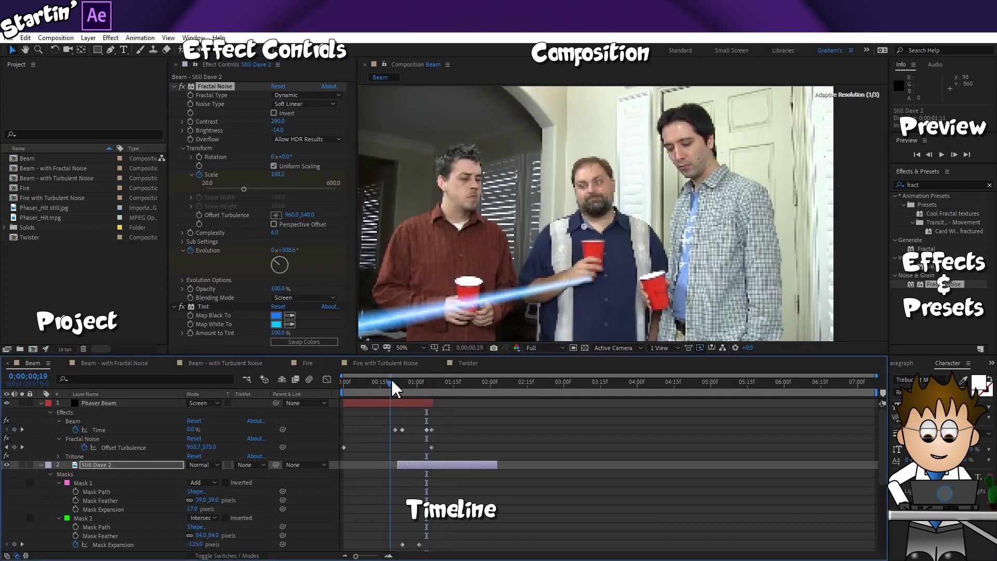
key("space")
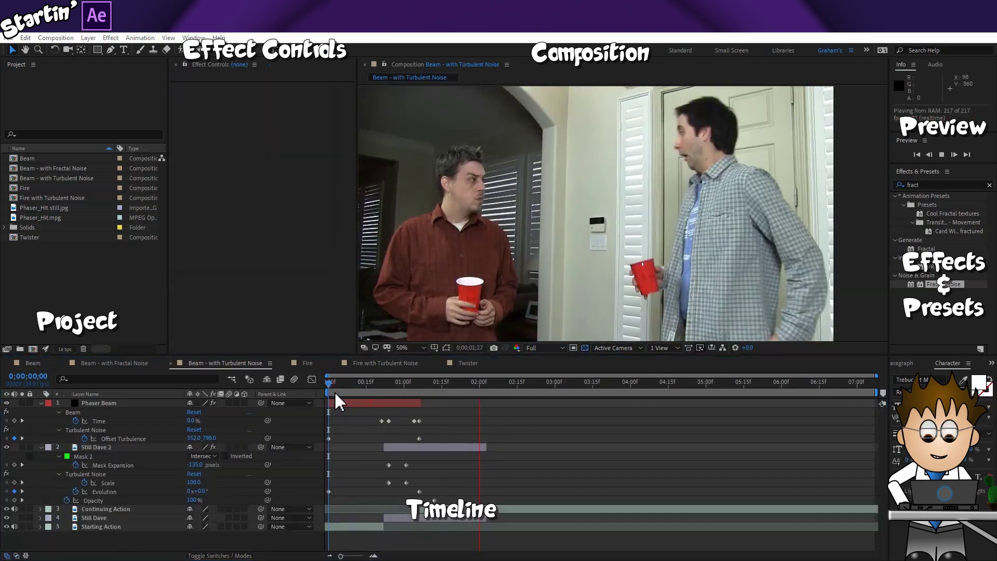
Preview the Beam - with Turbulent Noise comp, then switch to the Fire comp.
key("space")
key("space")
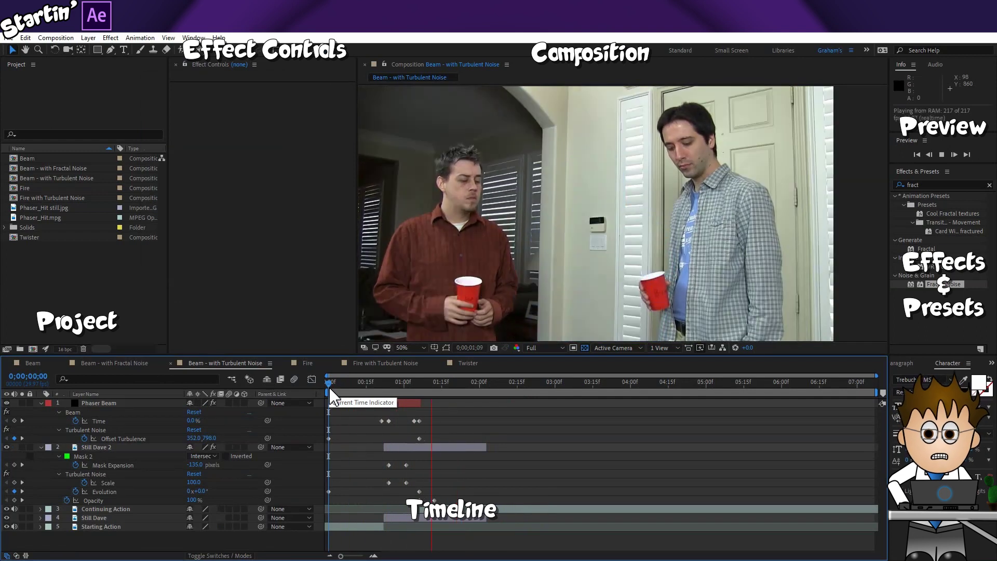
key("space")
key("space")
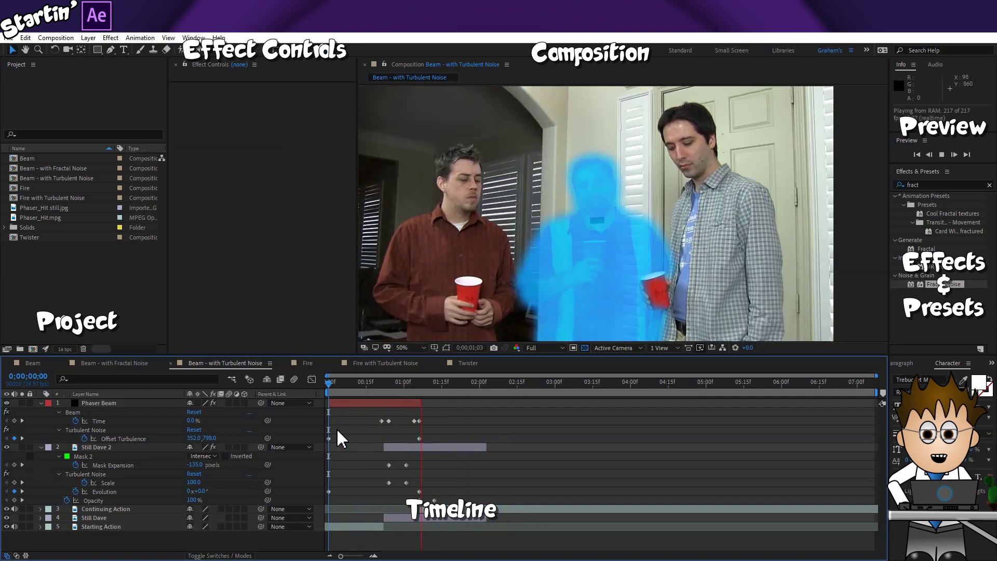
key("shift+period")
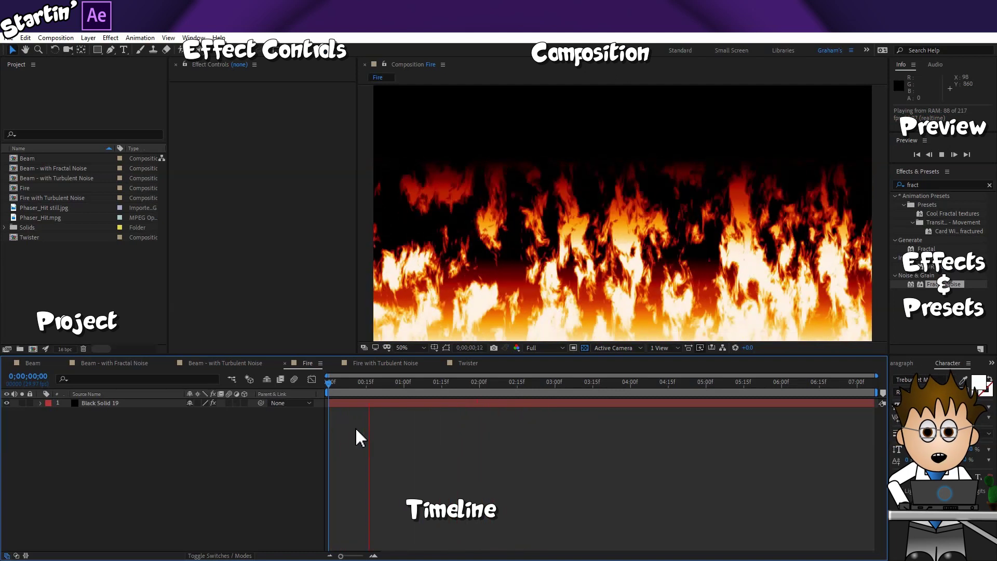
Create Comp 1 at default settings and add a comp-sized Black Solid 21 layer.
key("ctrl+n")
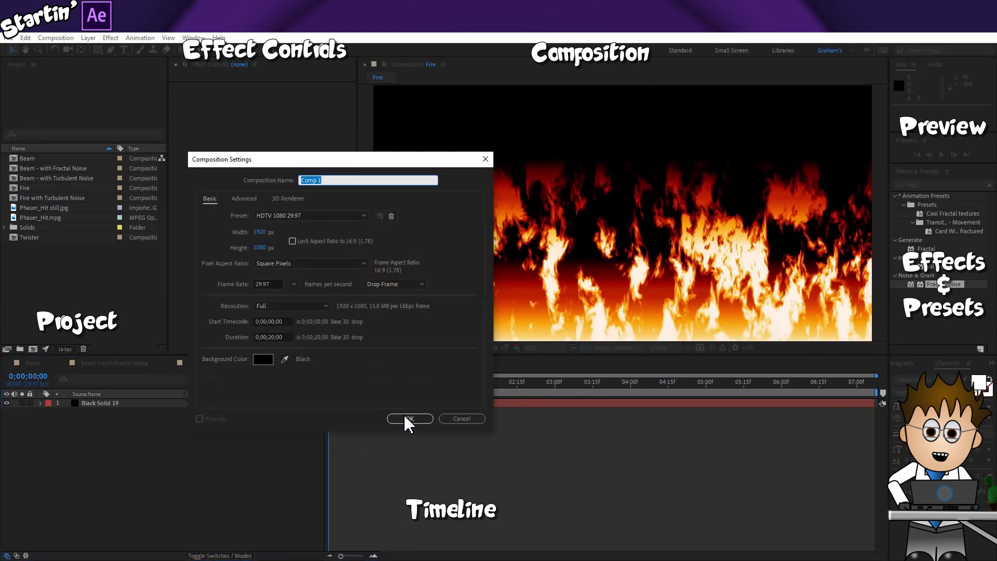
left_click(408, 419)
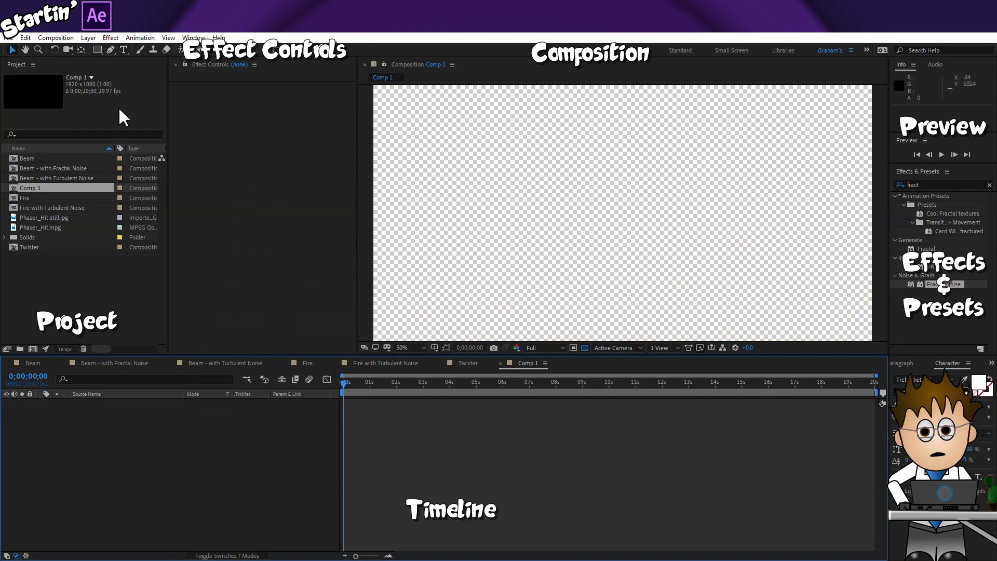
left_click(90, 40)
mouse_move(226, 48)
left_click(283, 65)
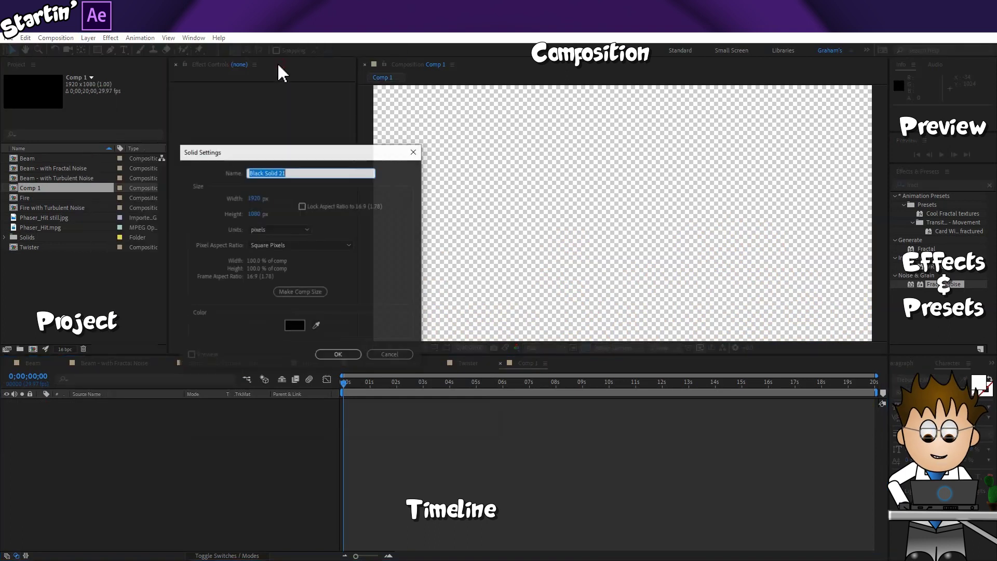
left_click(308, 291)
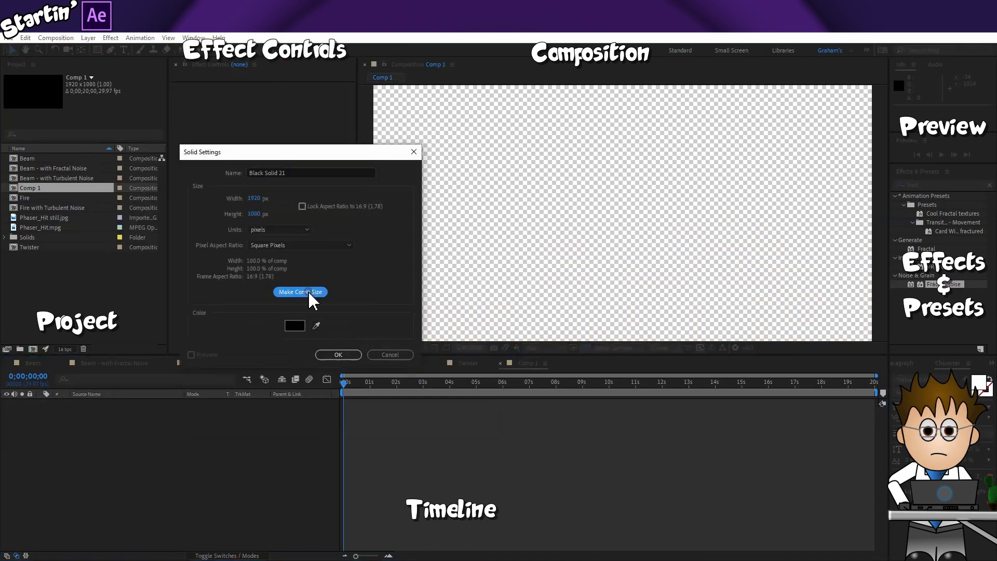
left_click(337, 355)
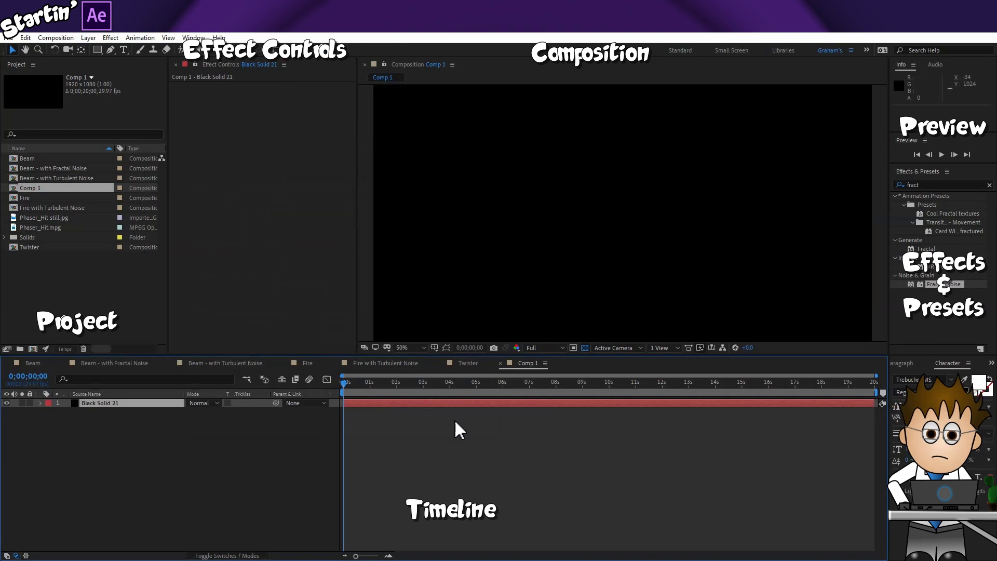
Apply inverted Dynamic Twist Fractal Noise to the black solid with raised contrast.
left_click_drag(932, 284, 505, 401)
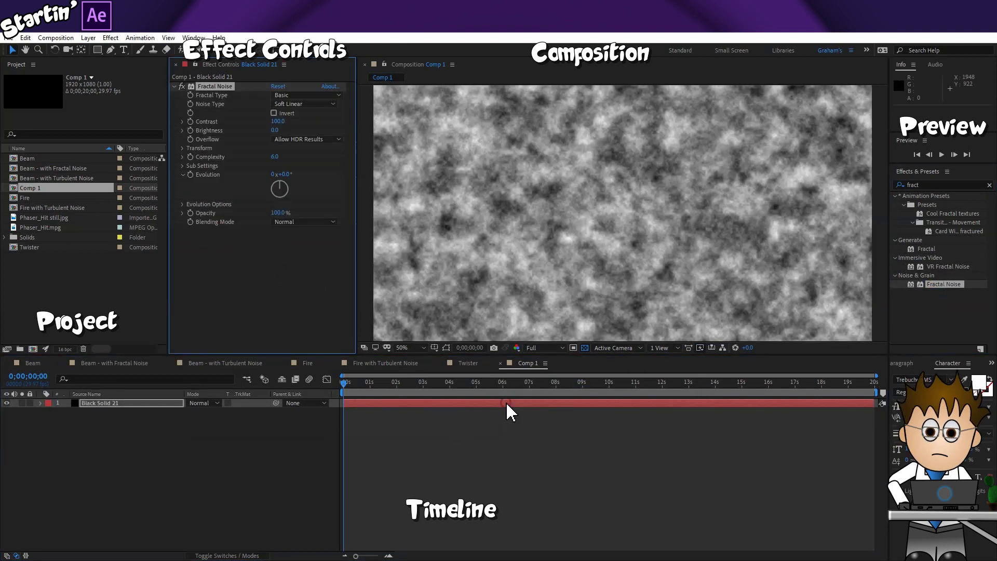
left_click(305, 97)
left_click(318, 183)
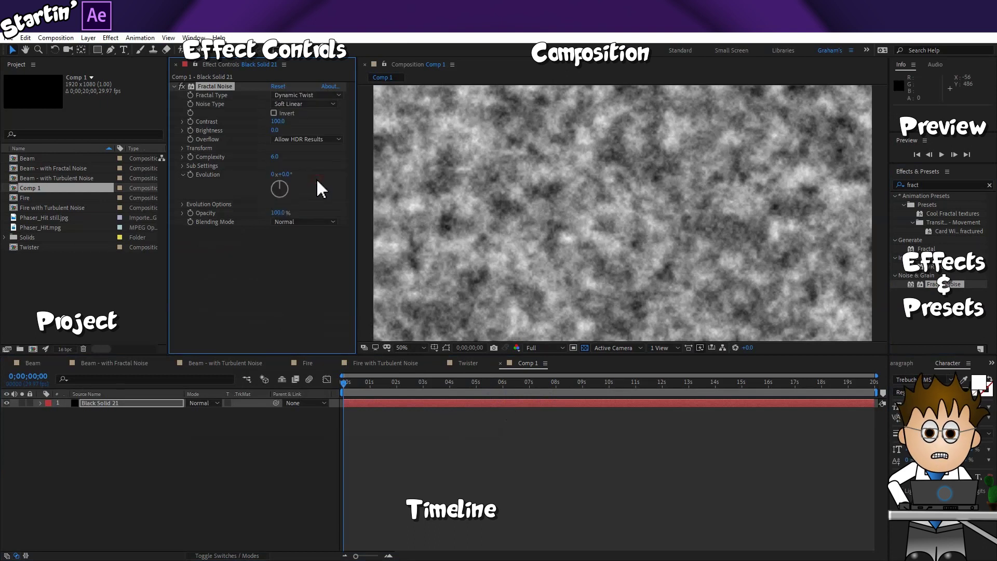
left_click(274, 113)
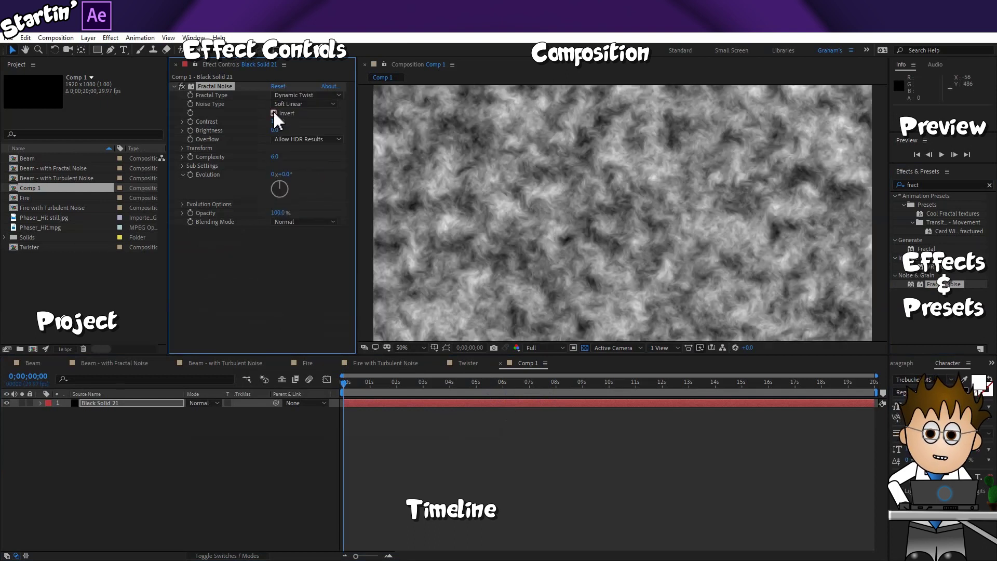
mouse_move(276, 122)
left_mouse_down()
mouse_move(310, 124)
mouse_move(260, 130)
mouse_move(339, 127)
mouse_move(260, 130)
left_mouse_up()
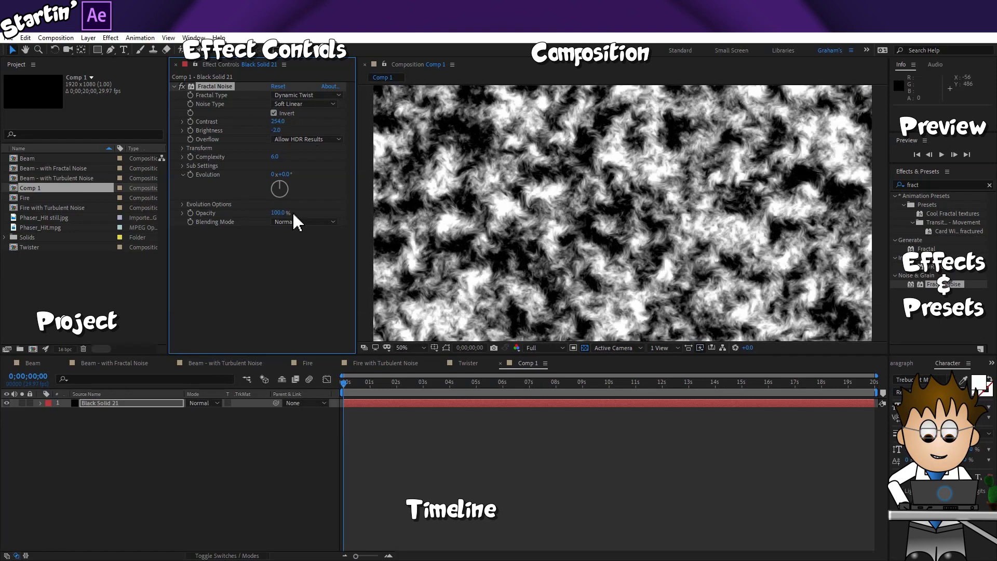
Turn off Uniform Scaling and set the noise Scale Height to 220.
left_click(184, 148)
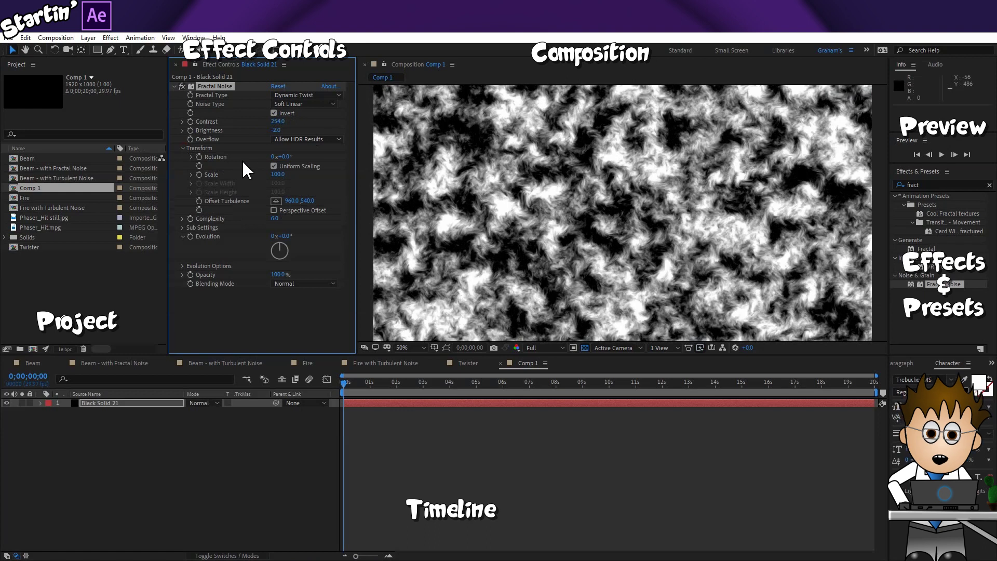
left_click(273, 166)
left_click(278, 207)
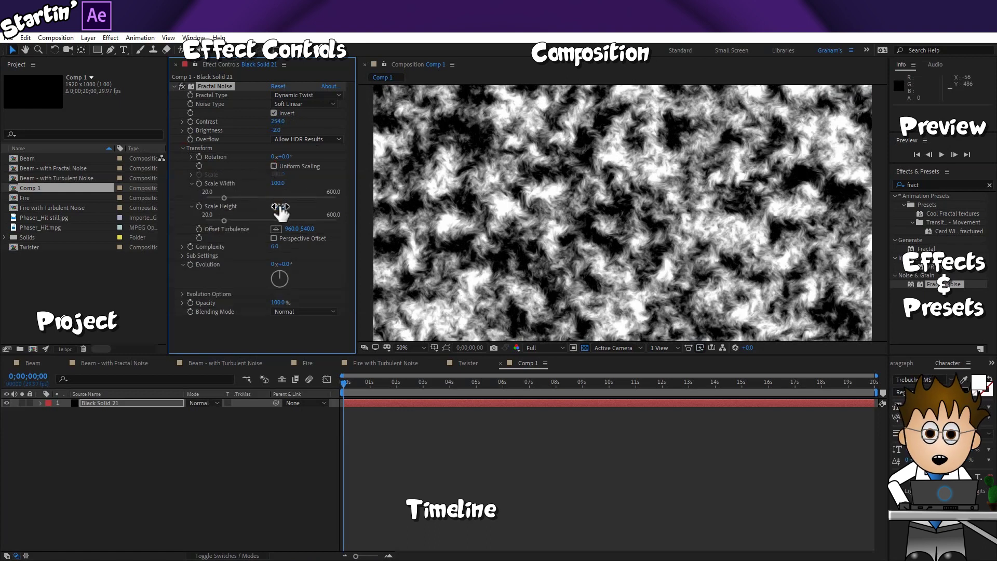
type("220")
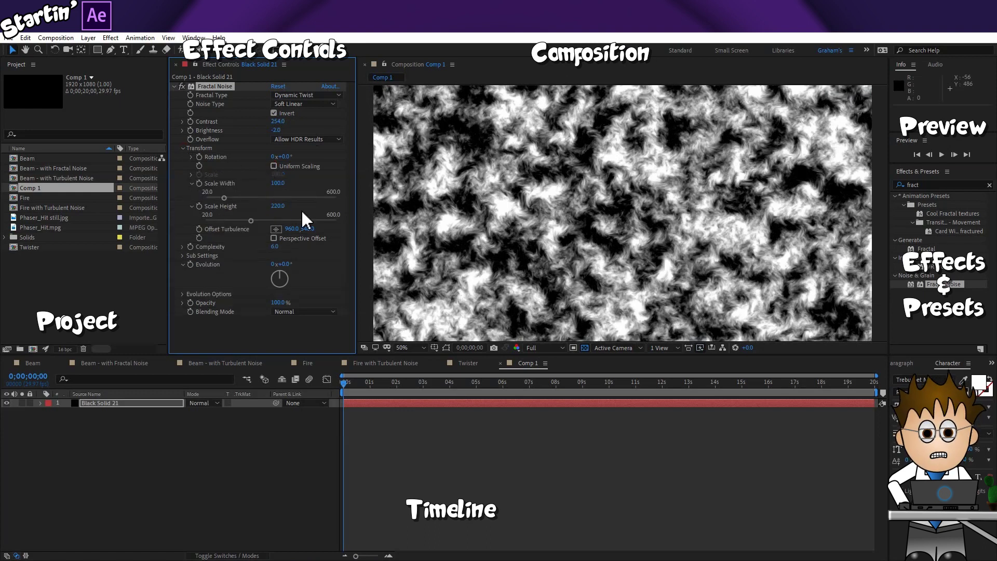
key("Return")
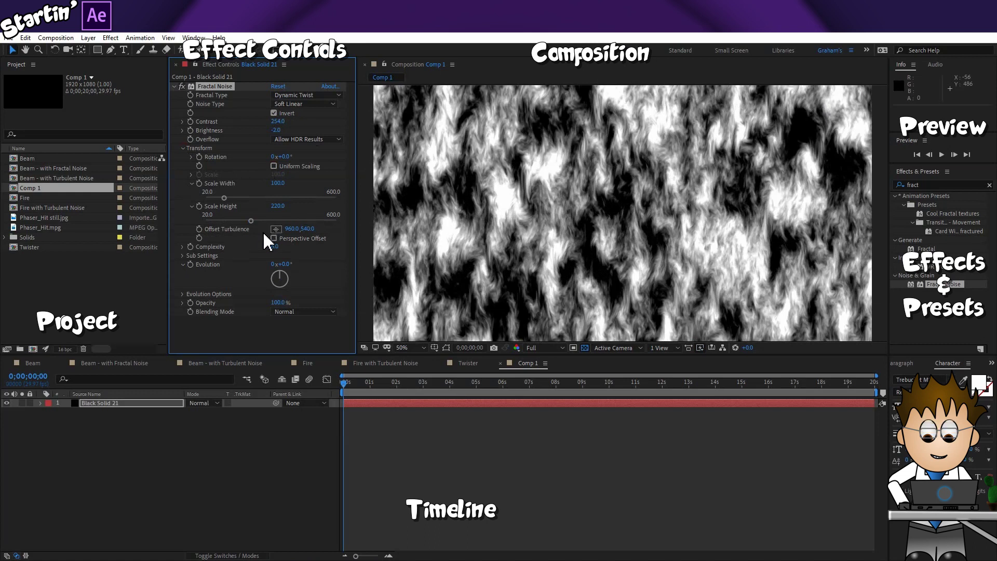
Keyframe Offset Turbulence drifting upward to Y -427 at the comp's end, then preview.
left_click(199, 229)
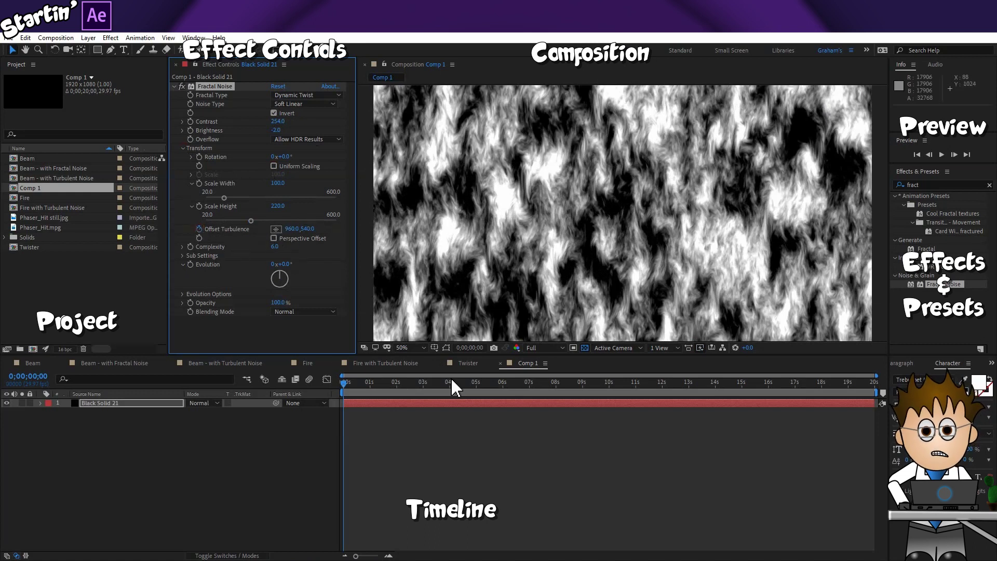
left_click_drag(451, 384, 874, 387)
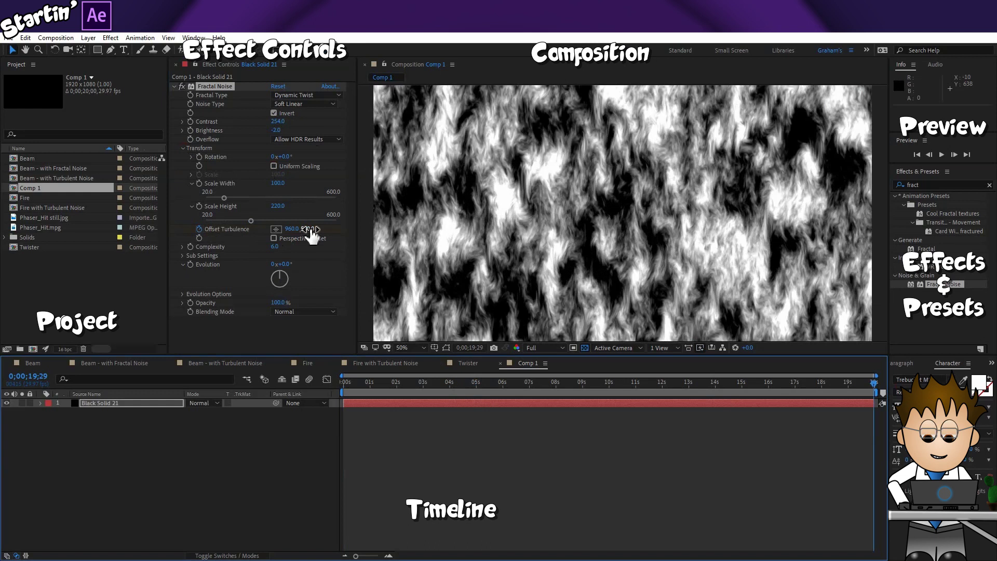
left_click_drag(311, 235, 52, 230)
left_click_drag(301, 231, 31, 238)
left_click(345, 384)
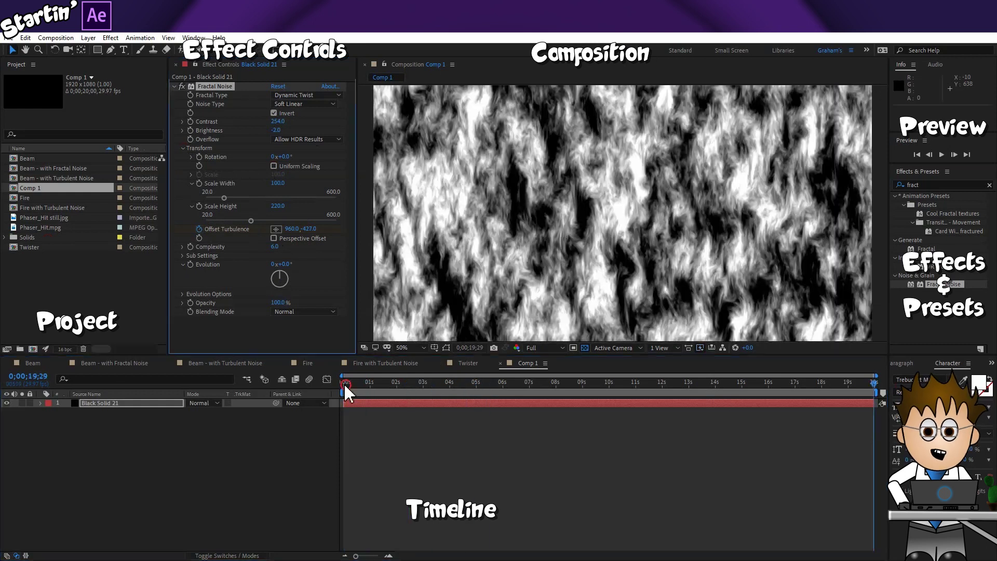
mouse_move(344, 385)
left_mouse_down()
mouse_move(559, 379)
mouse_move(343, 384)
left_mouse_up()
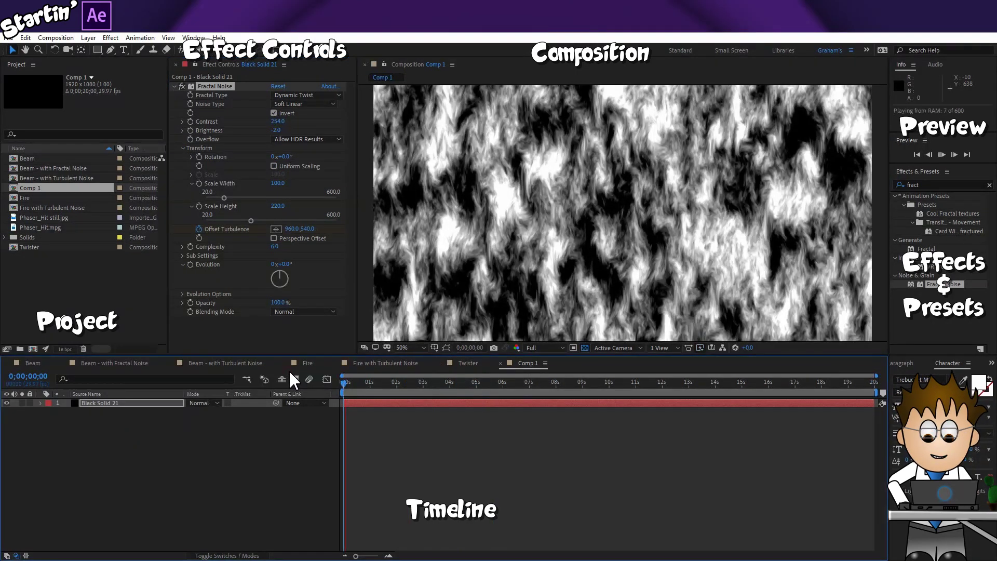
key("space")
left_click(124, 404)
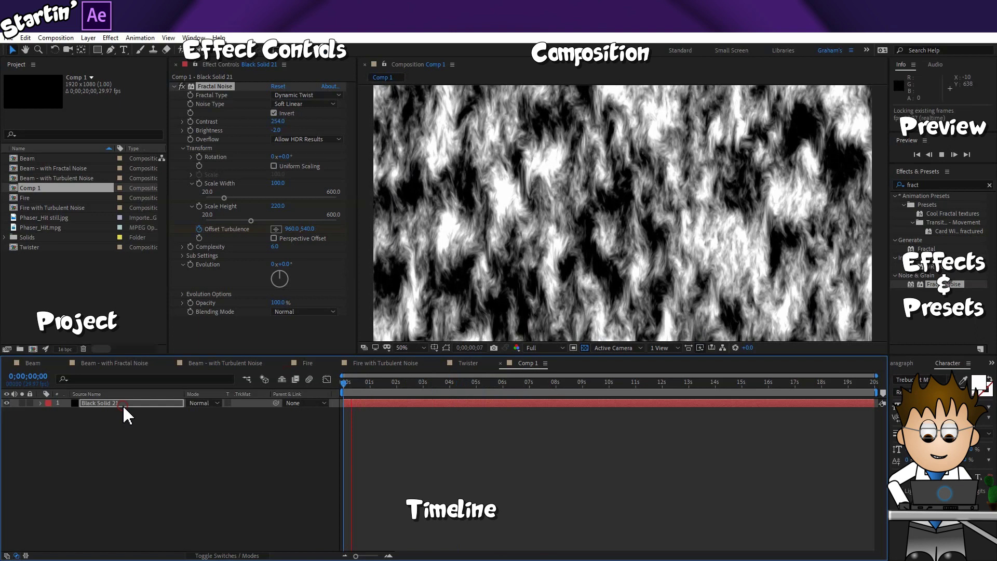
key("u")
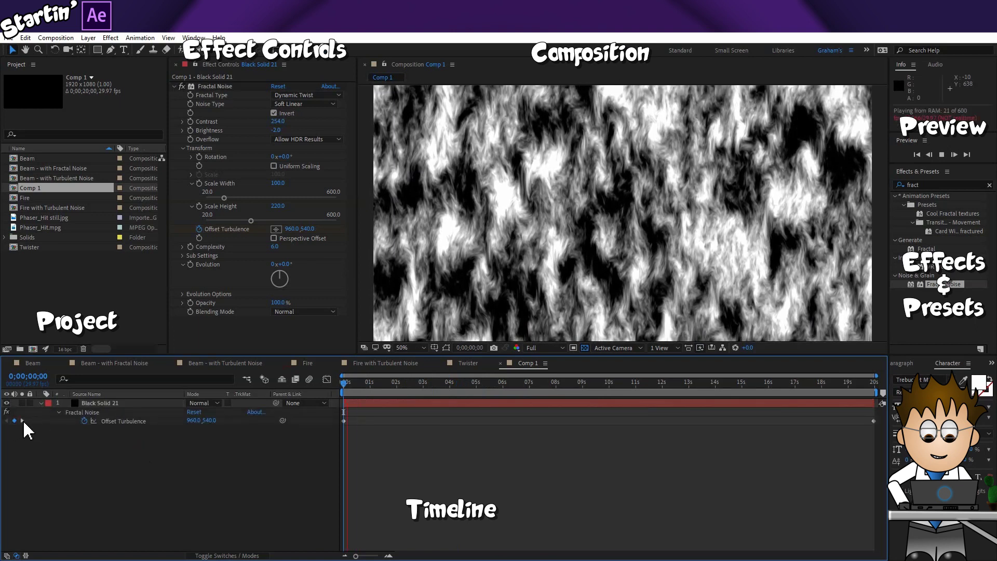
key("space")
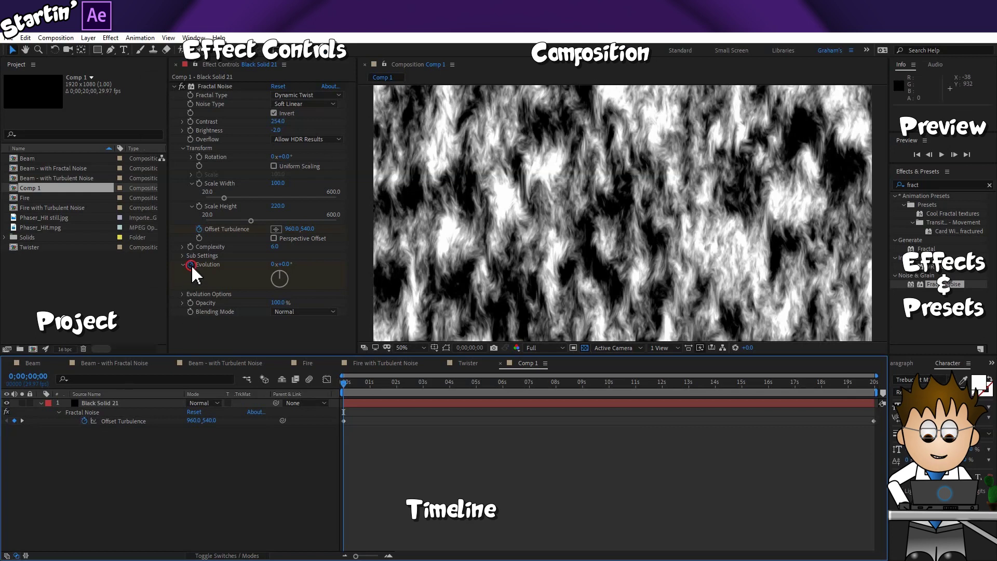
Keyframe Evolution to reach 5 revolutions at about 9;29.
left_click(196, 280)
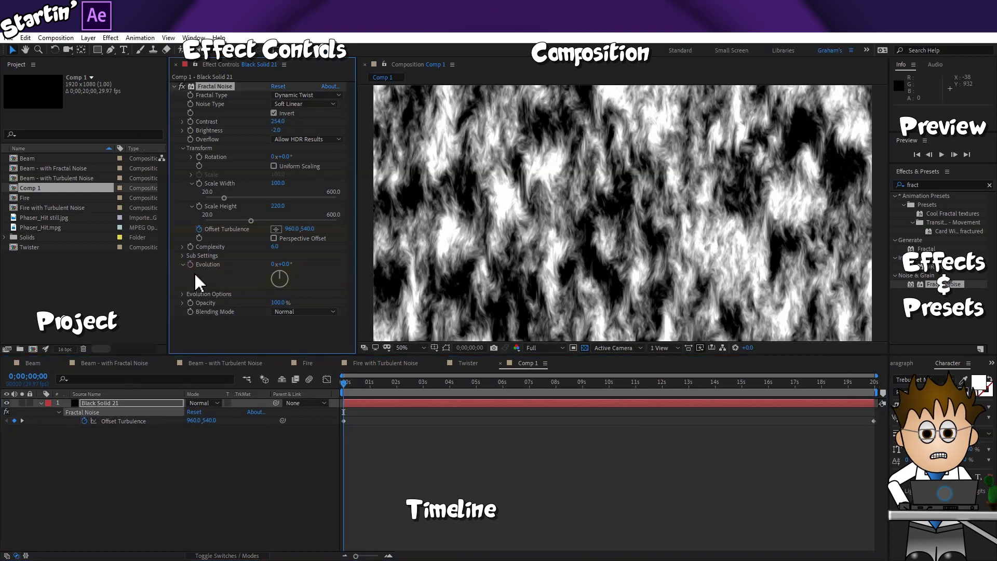
left_click(503, 395)
left_click(608, 382)
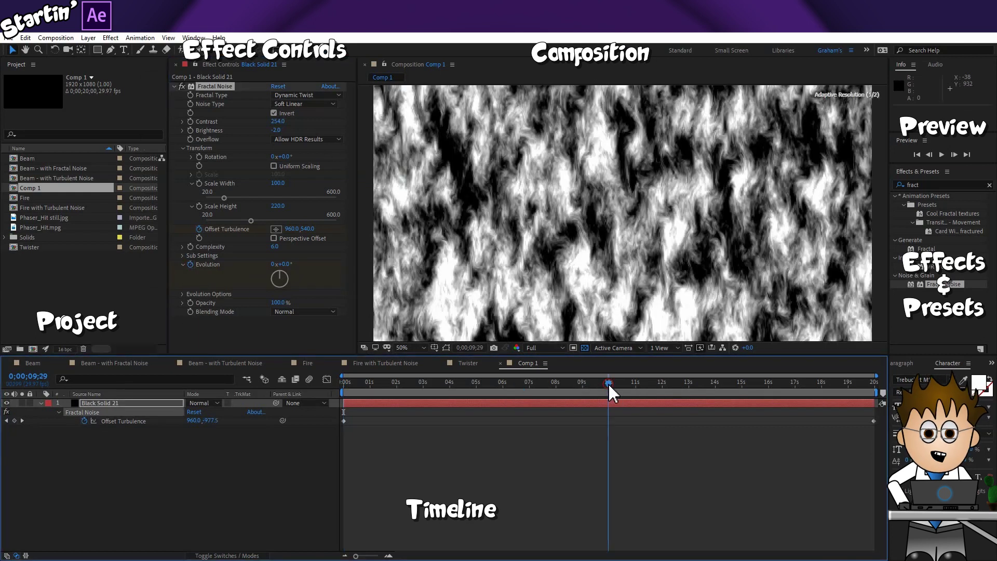
left_click(273, 265)
type("5")
key("Return")
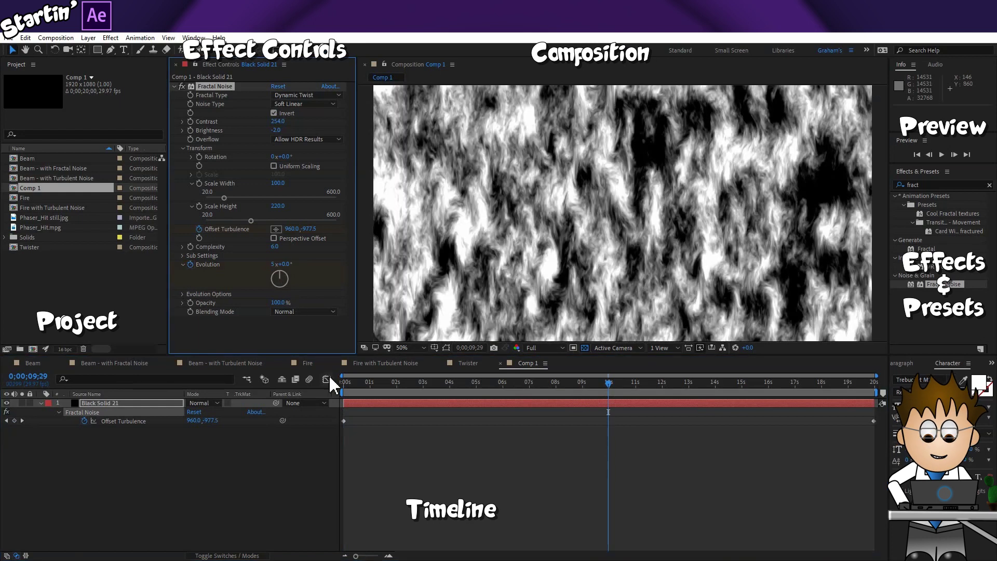
mouse_move(345, 385)
left_mouse_down()
mouse_move(524, 394)
mouse_move(347, 384)
left_mouse_up()
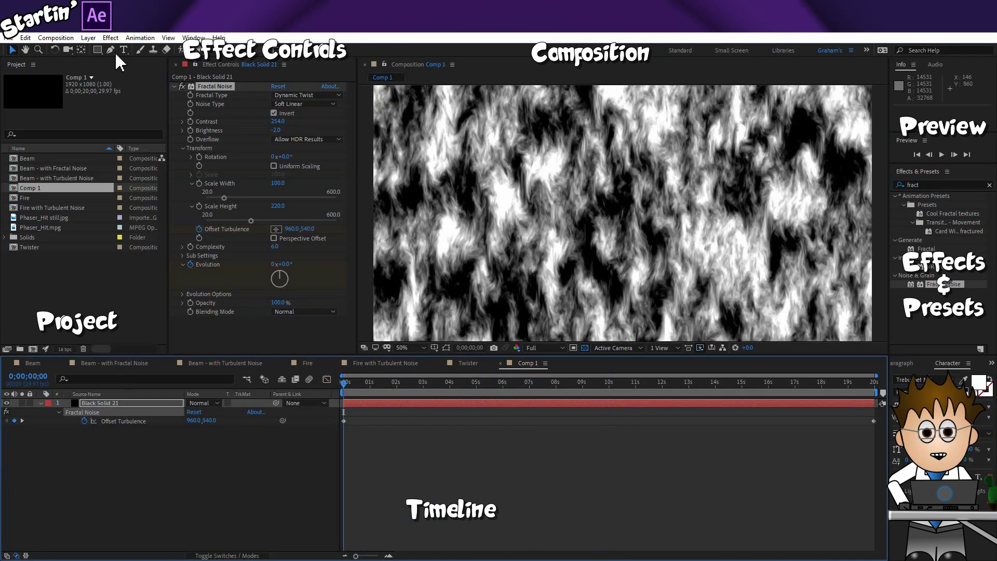
Apply Colorama with the Fire preset palette in Output Cycle and preview the flames.
left_click(111, 38)
mouse_move(167, 156)
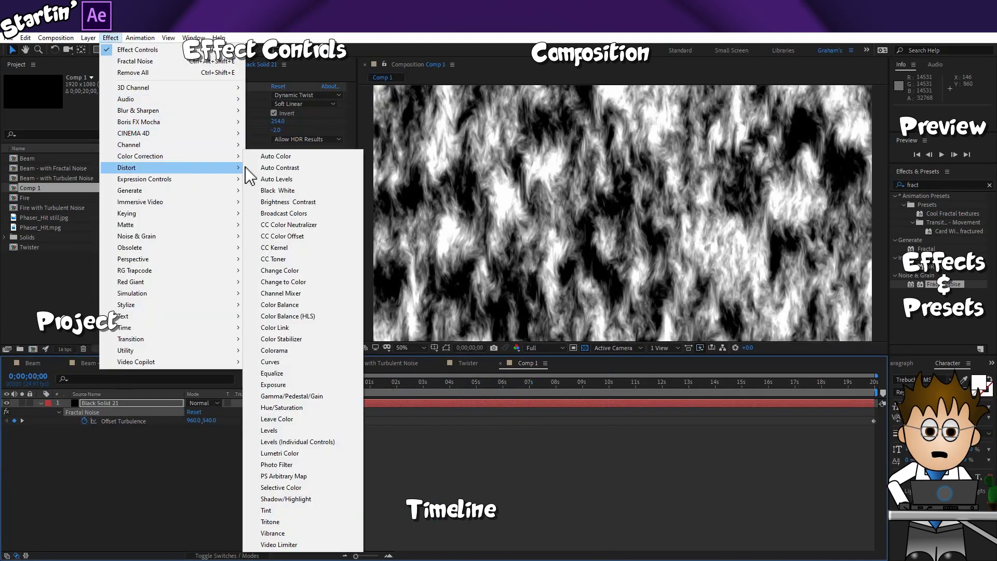
left_click(326, 350)
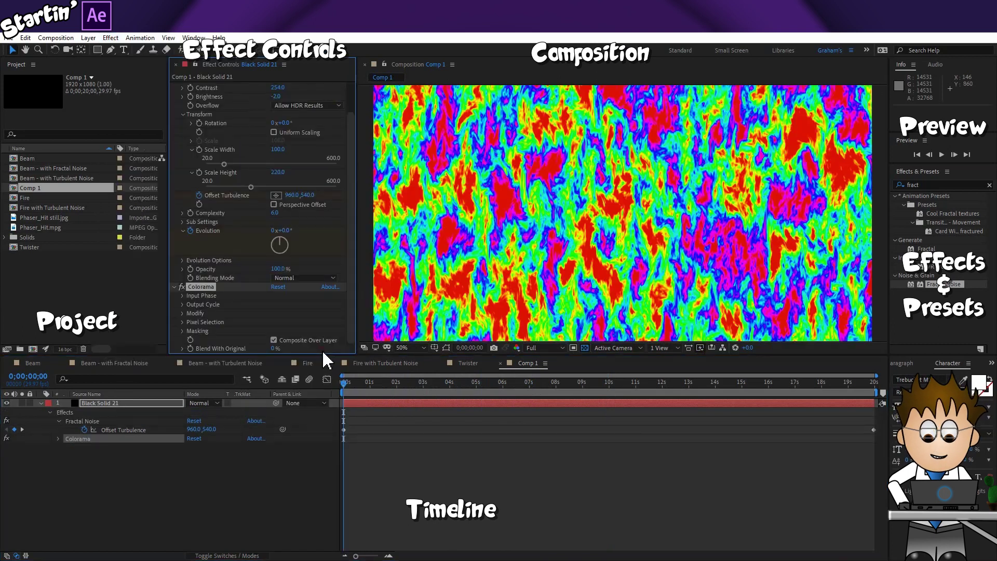
left_click(182, 304)
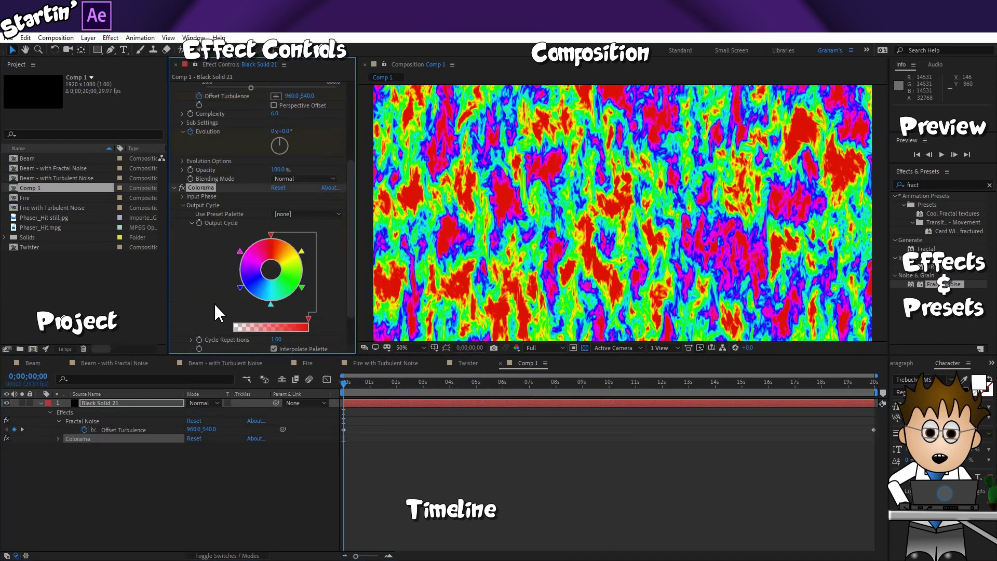
left_click(300, 215)
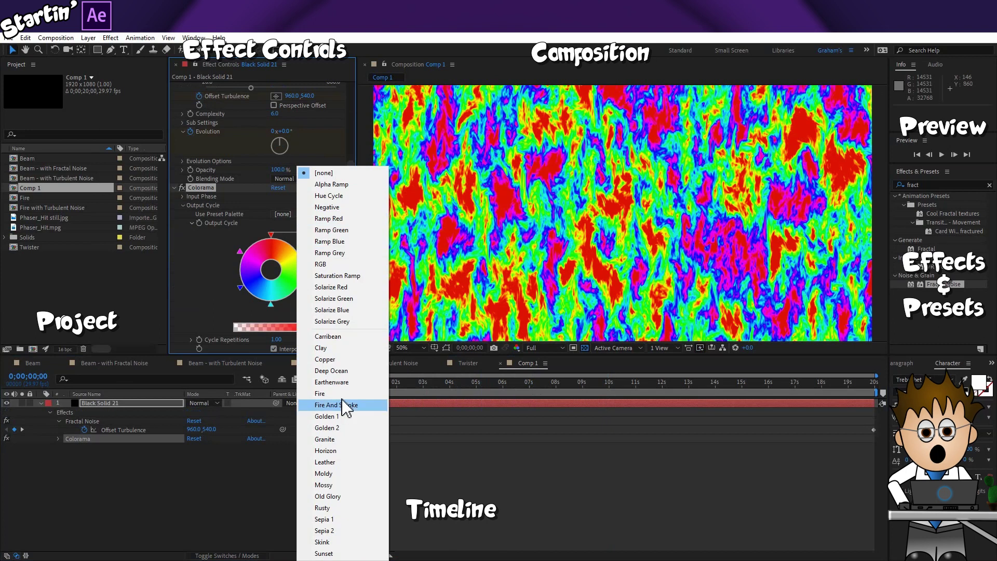
left_click(357, 394)
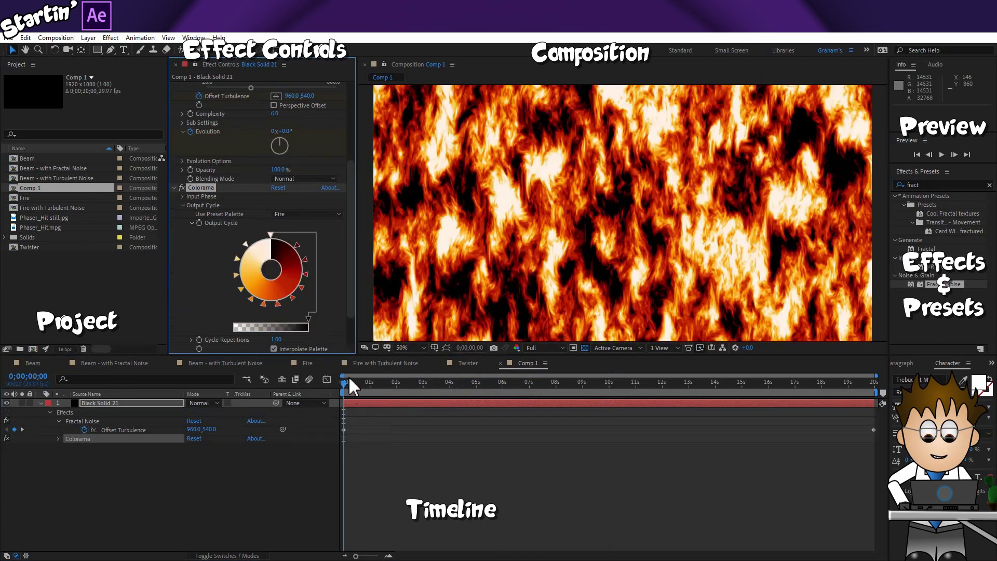
key("space")
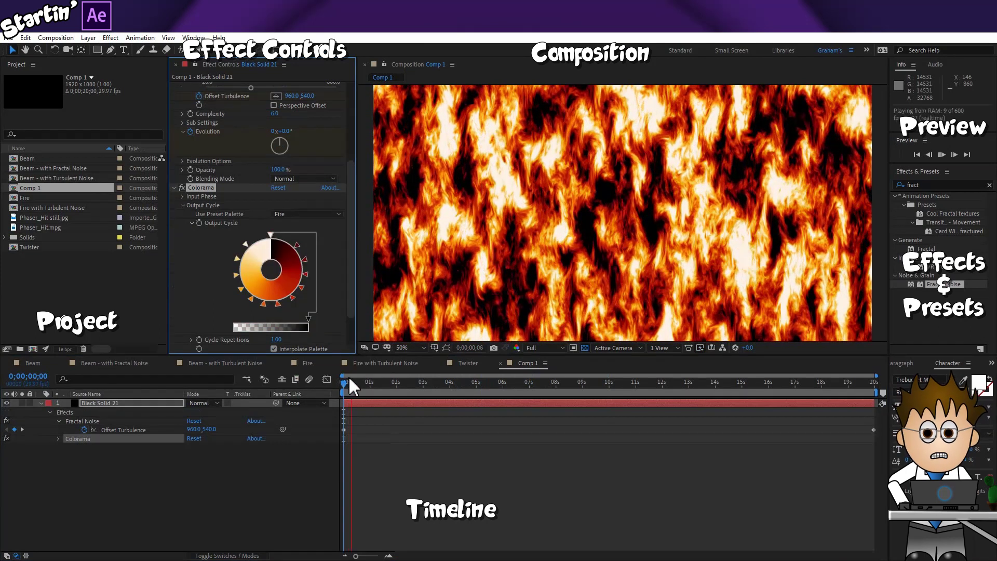
key("space")
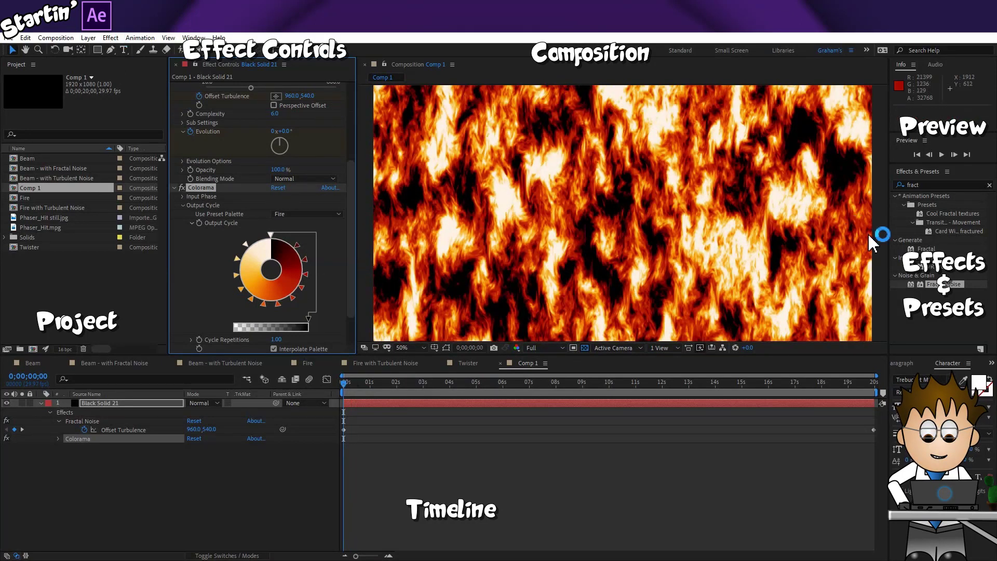
Apply Gradient Ramp from Effects & Presets and move it above Fractal Noise.
double_click(932, 184)
type("gr")
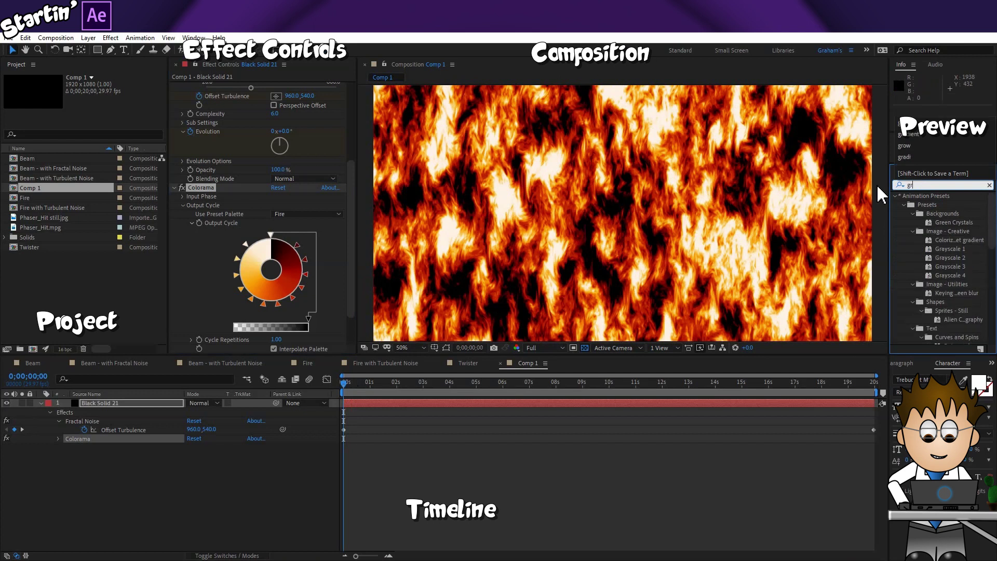
type("adient ra")
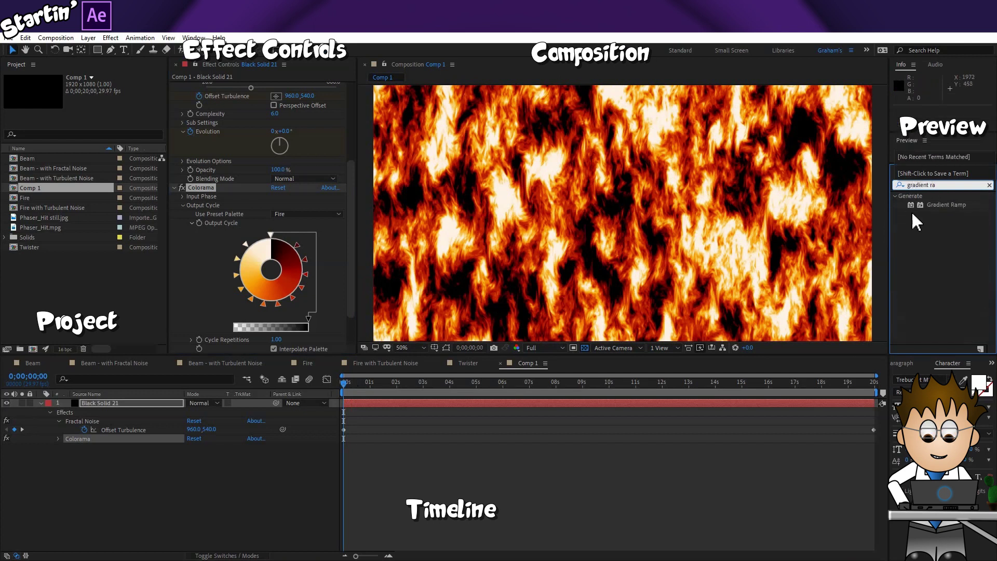
left_click_drag(945, 211, 304, 298)
left_click_drag(205, 278, 210, 82)
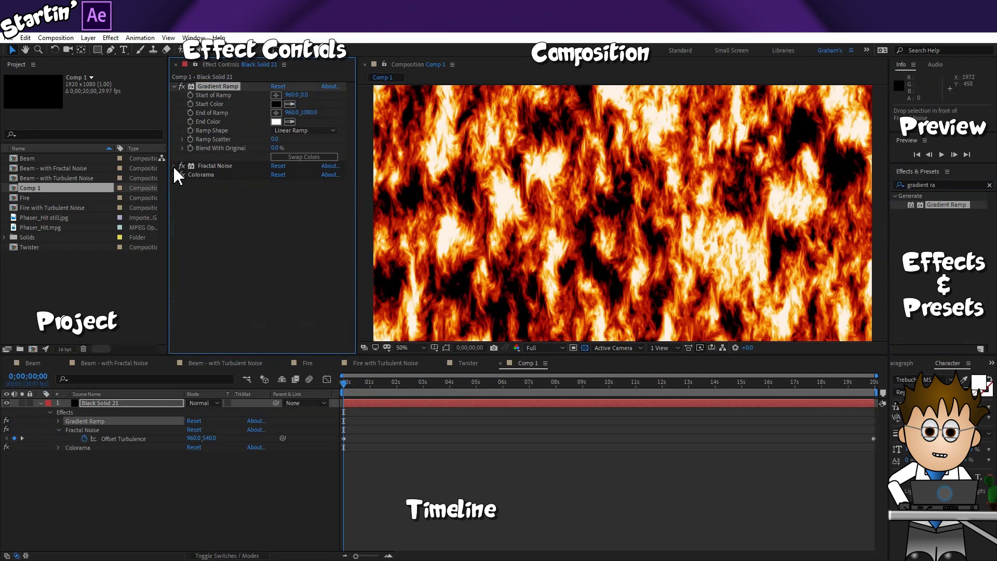
scroll(175, 165, "down", 2)
scroll(221, 167, "up", 2)
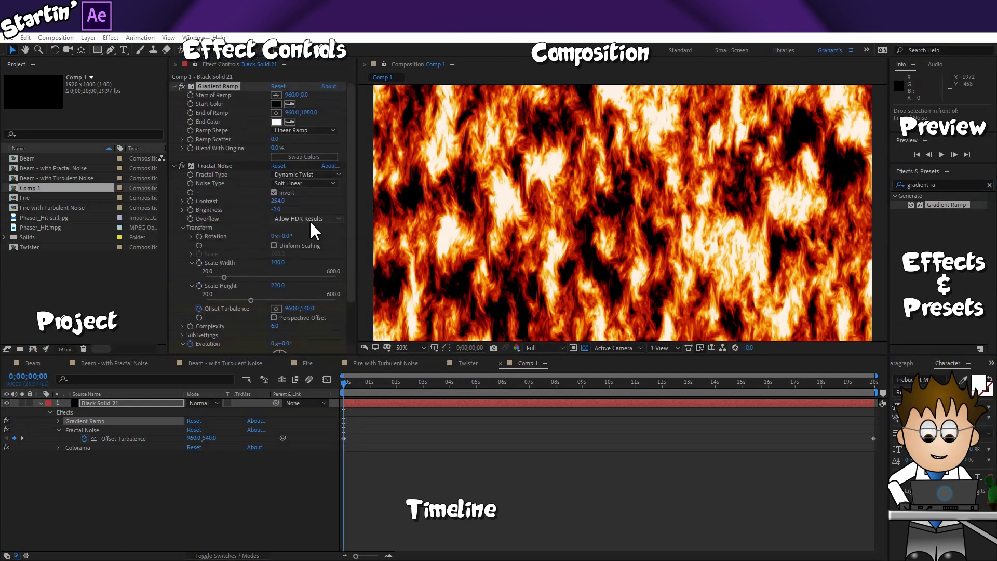
Set the Fractal Noise blending mode to Overlay, after briefly trying Screen.
scroll(309, 220, "down", 2)
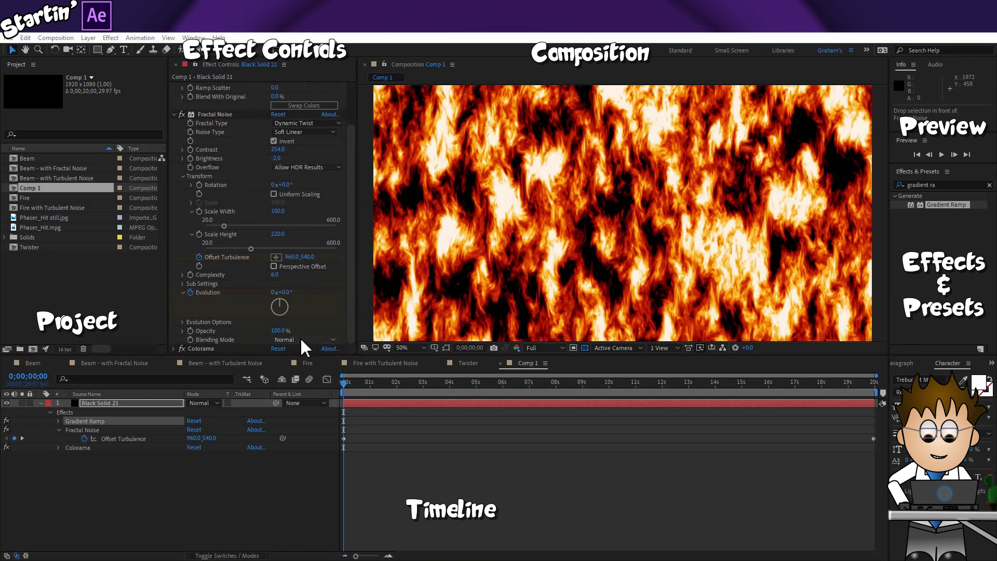
left_click(300, 338)
left_click(321, 398)
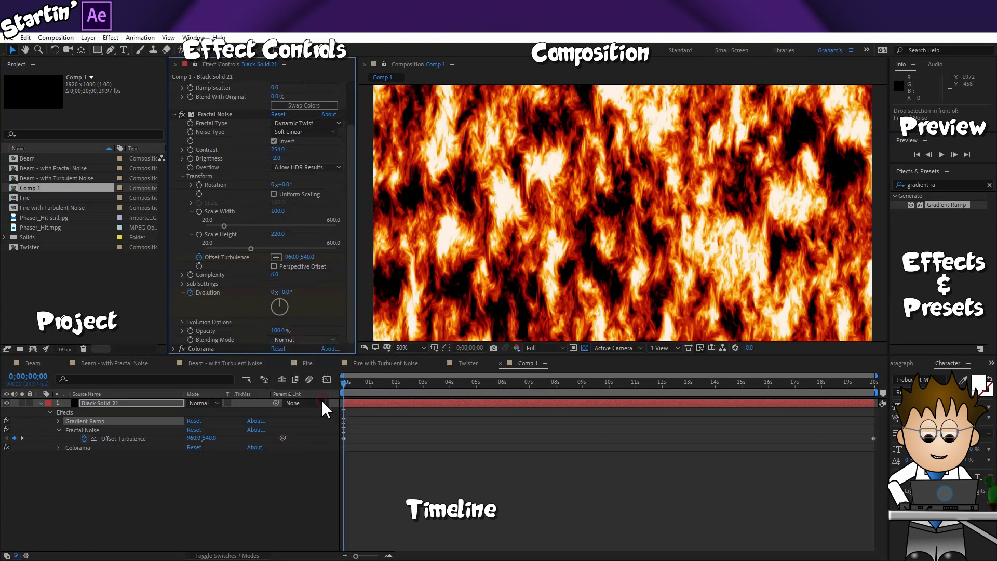
left_click(305, 337)
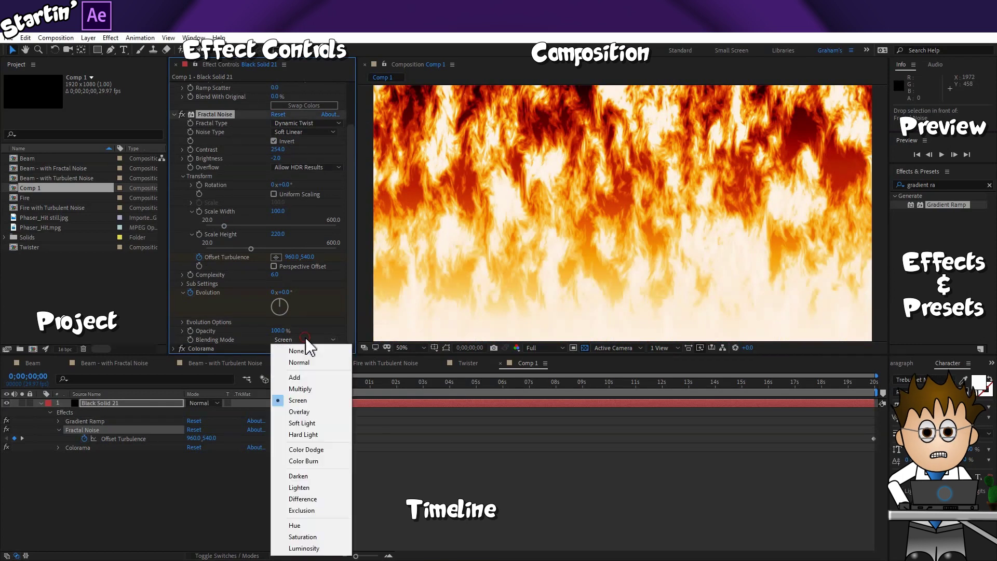
left_click(318, 412)
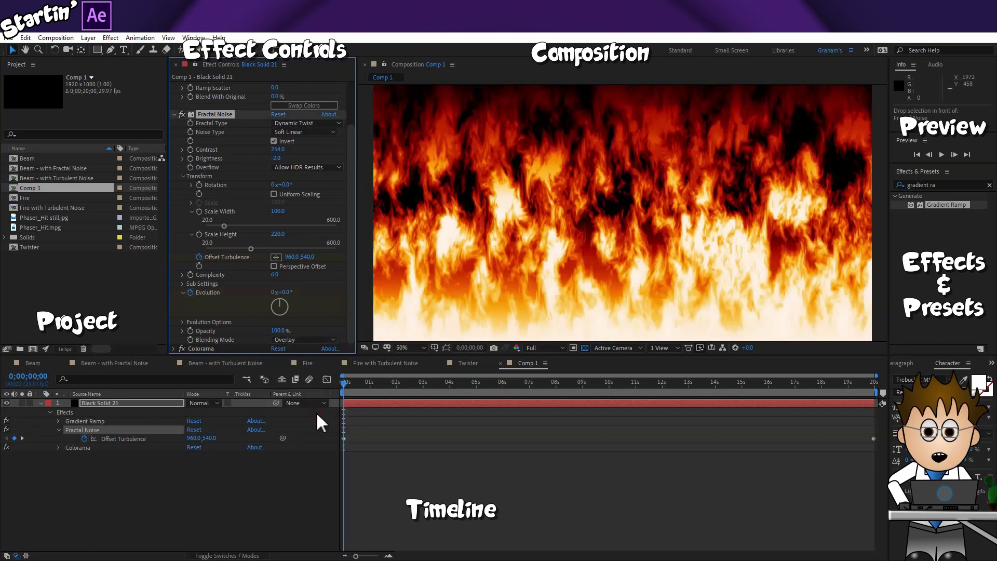
Move the Gradient Ramp start to Y 210 and end to Y 1035.
scroll(280, 238, "up", 2)
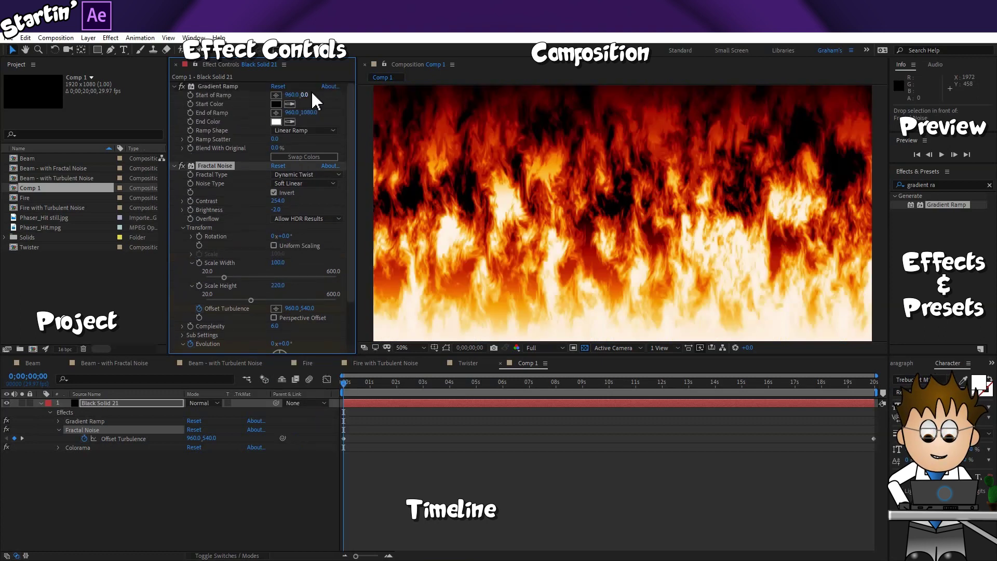
left_click_drag(309, 96, 410, 107)
left_click_drag(305, 113, 288, 112)
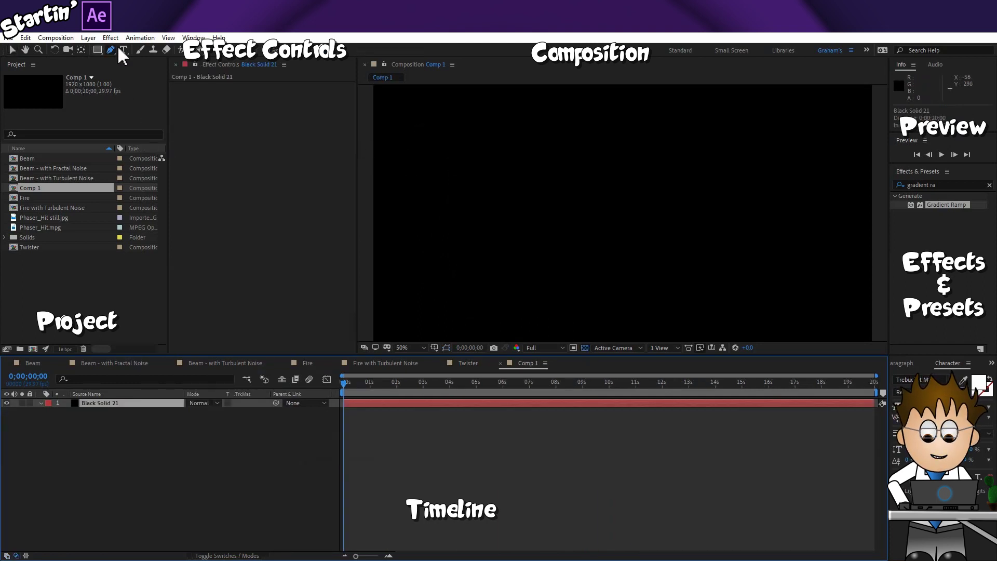
Draw a closed, curved Pen mask tracing a twisting tornado funnel on the solid.
left_click(10, 50)
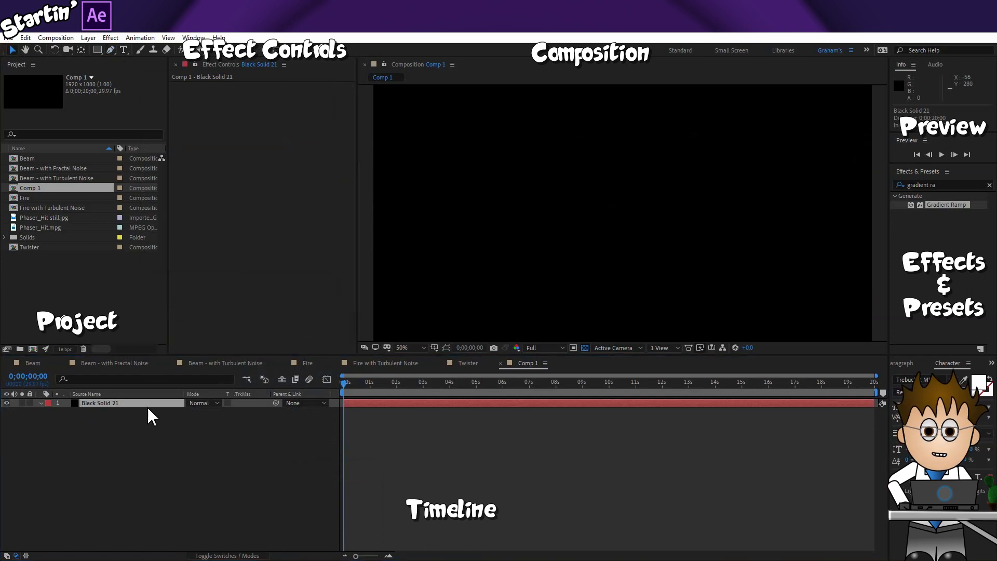
left_click(132, 424)
left_click(104, 404)
left_click(112, 51)
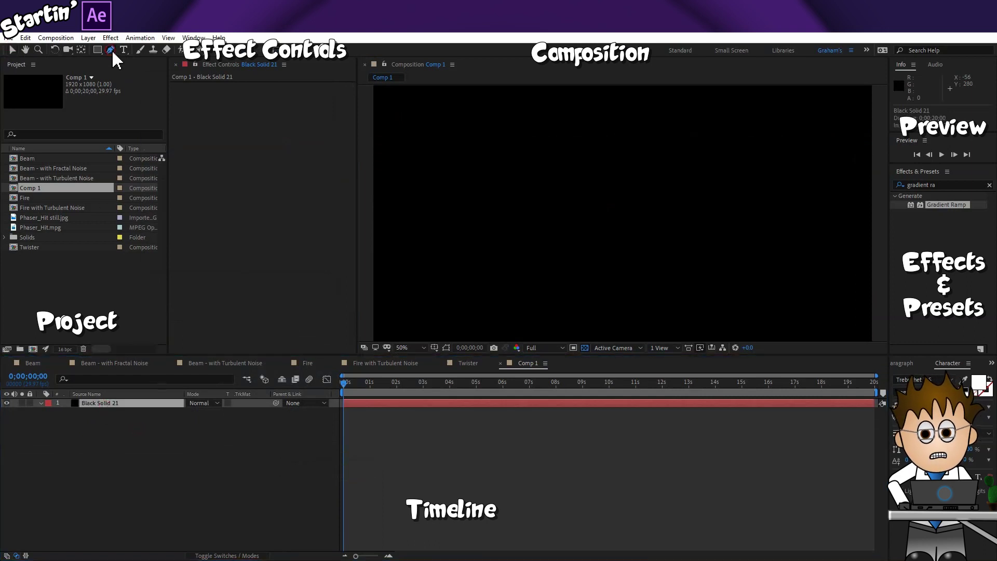
left_click(404, 124)
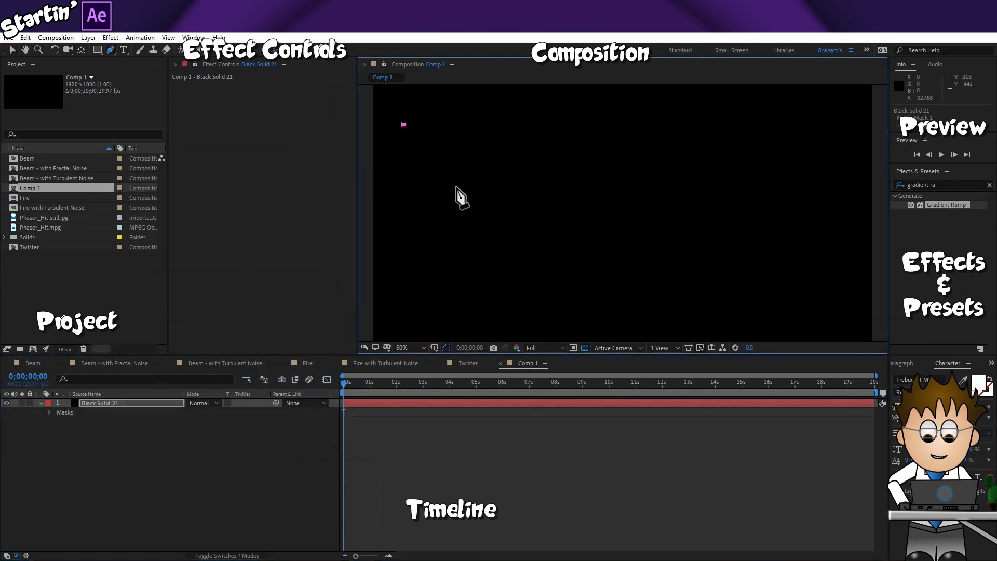
left_click_drag(466, 204, 437, 241)
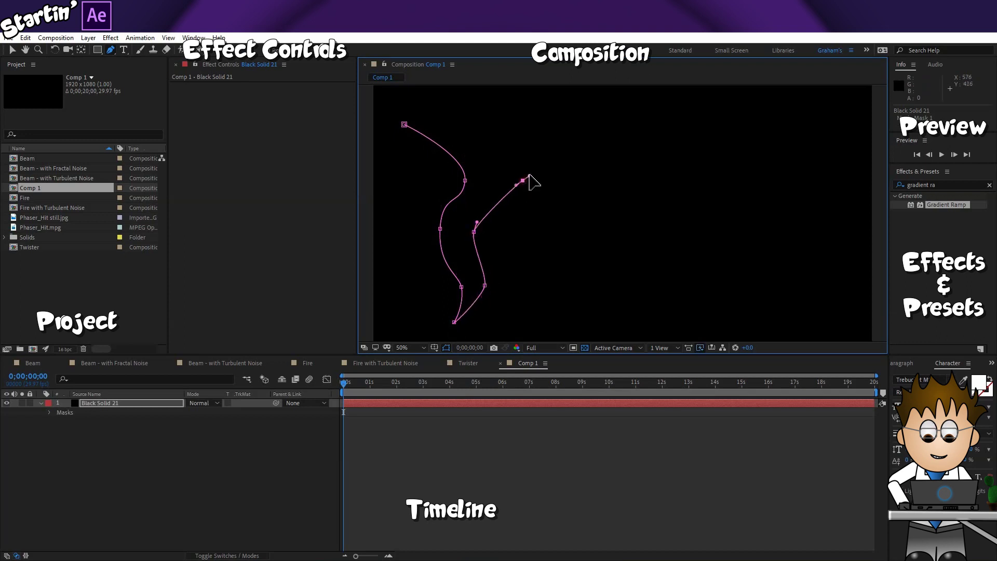
left_click_drag(572, 128, 623, 124)
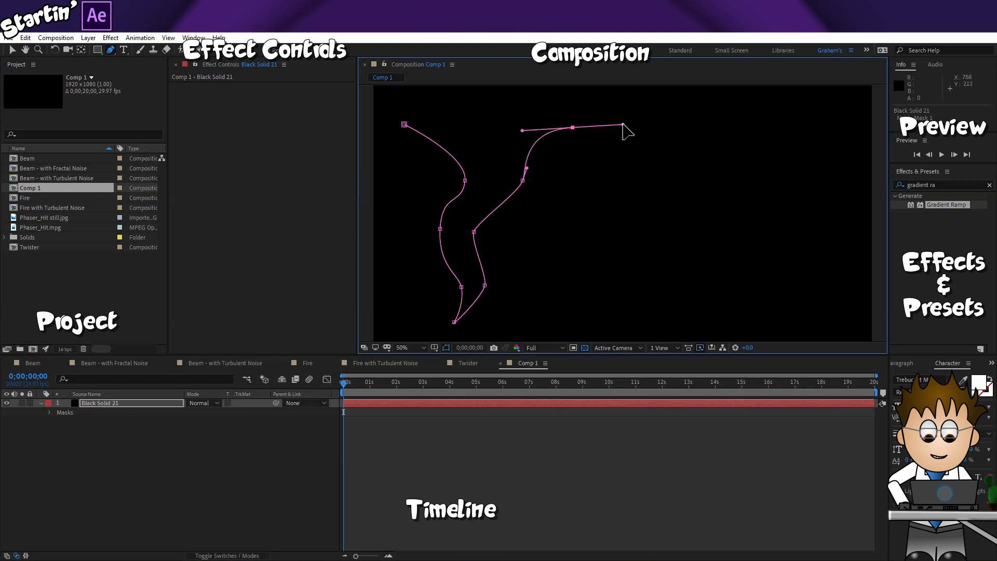
left_click(404, 125)
Apply Fractal Noise to the tornado solid with Uniform Scaling off and Scale Width 1500.
key("v")
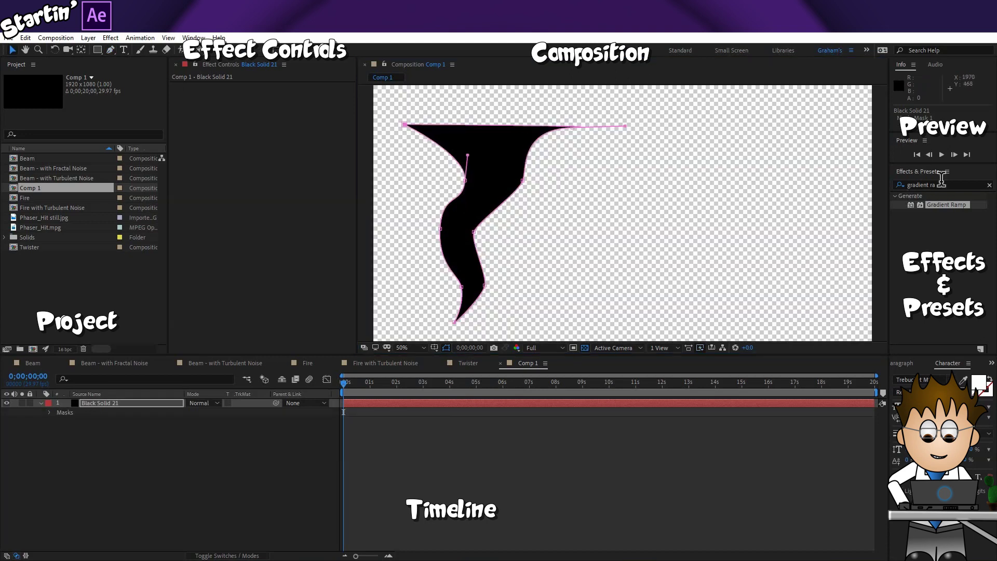
key("ctrl+5")
type("fract")
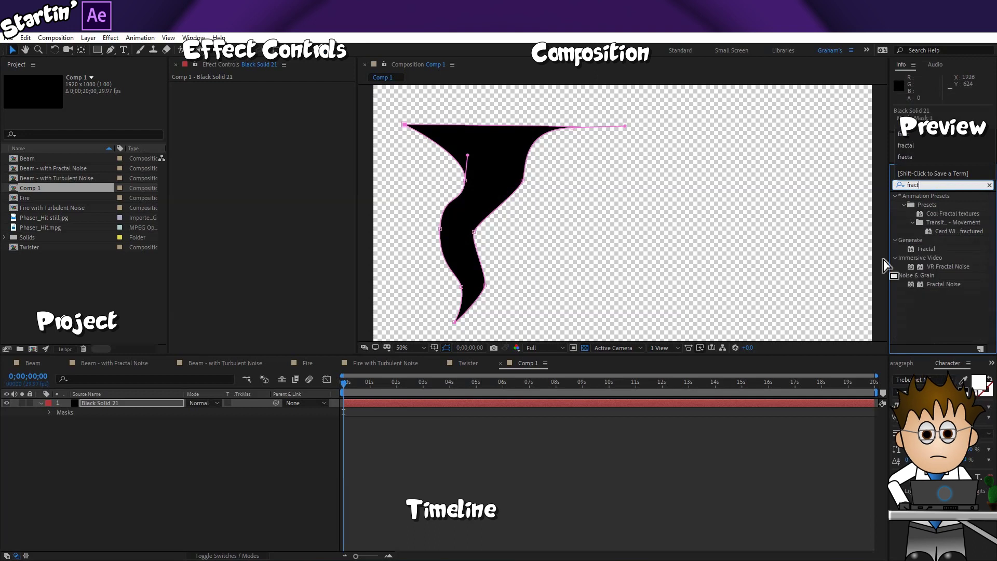
left_click_drag(948, 285, 476, 403)
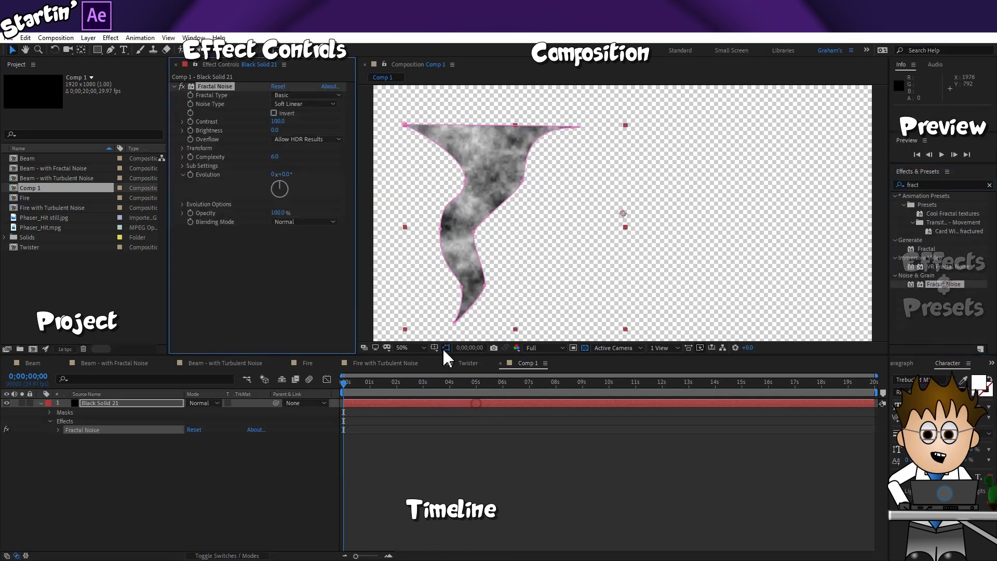
left_click(183, 149)
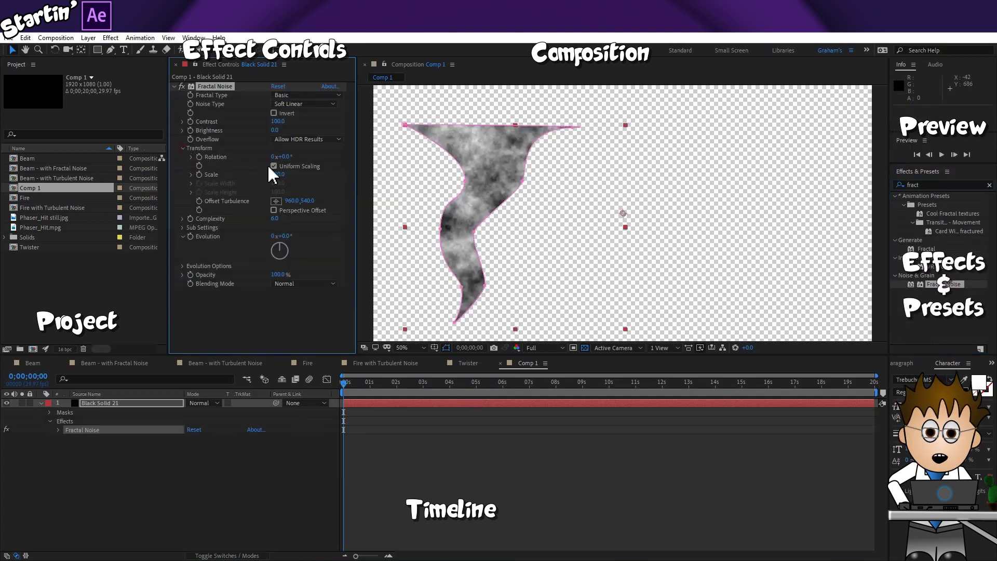
left_click(274, 165)
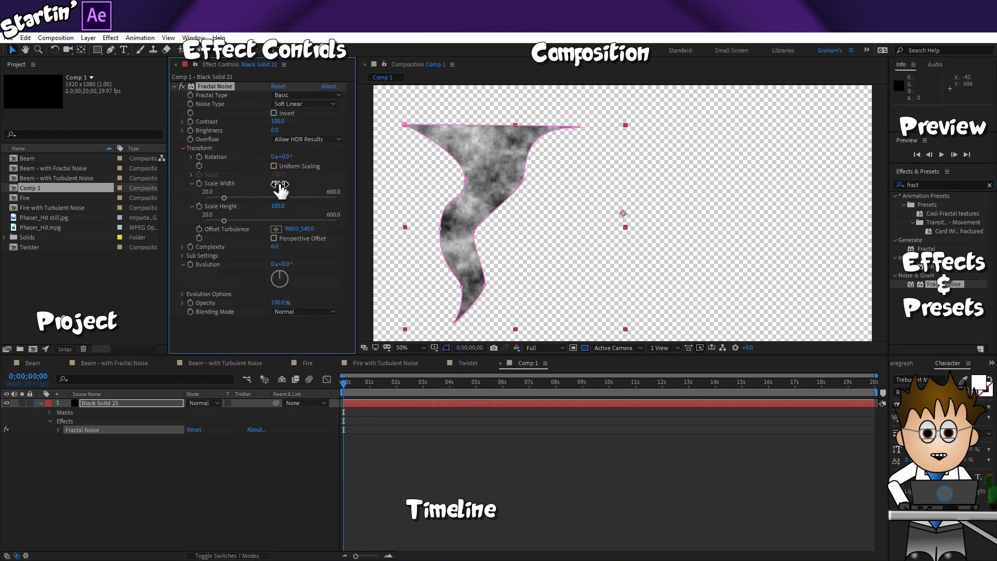
type("1500")
key("Return")
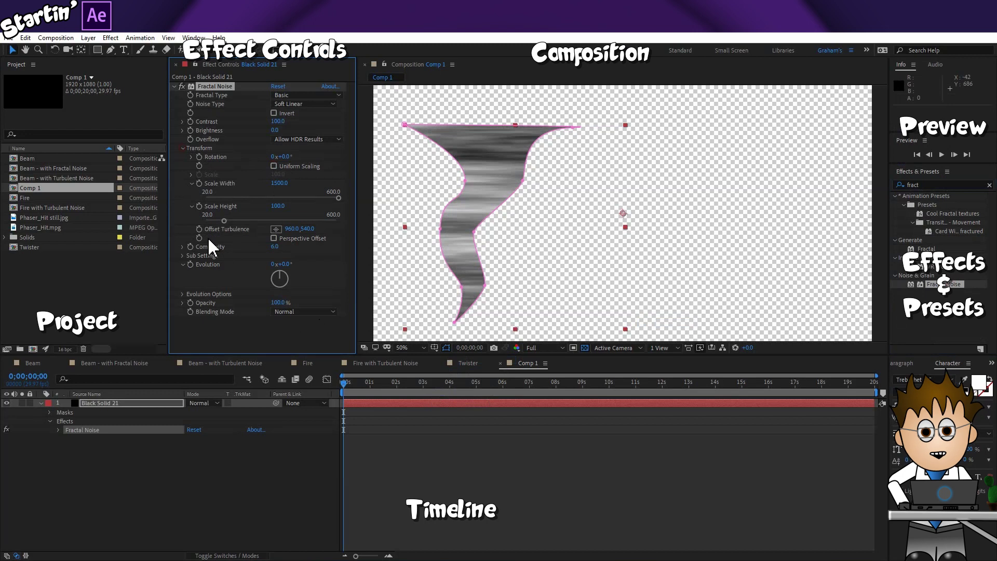
Keyframe Offset Turbulence X to 10000 at about 16 seconds.
left_click_drag(727, 387, 860, 393)
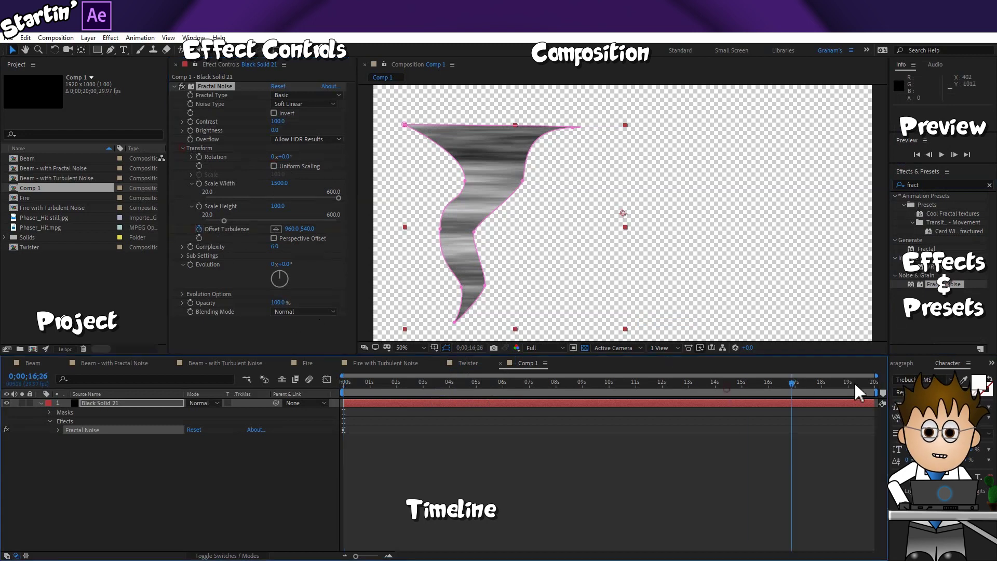
left_click(294, 230)
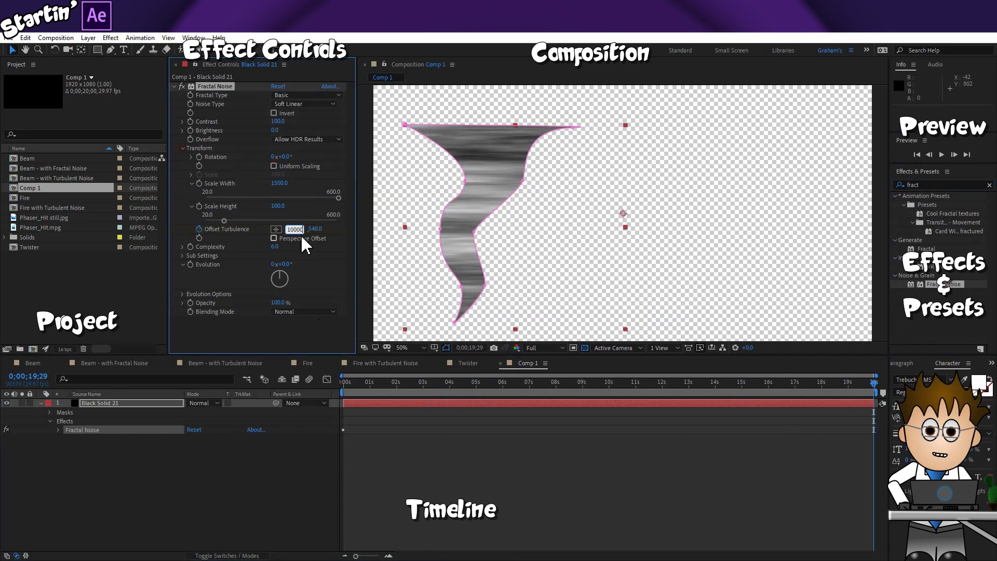
key("Return")
left_click_drag(313, 229, 456, 382)
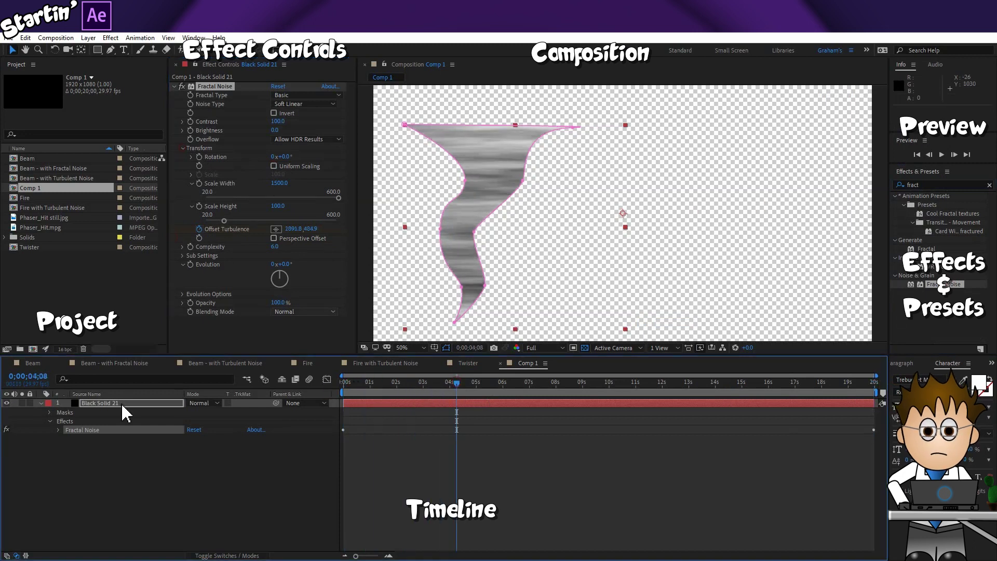
Show Mask 1 over a black background and feather its edge to 30 pixels.
key("m")
key("m")
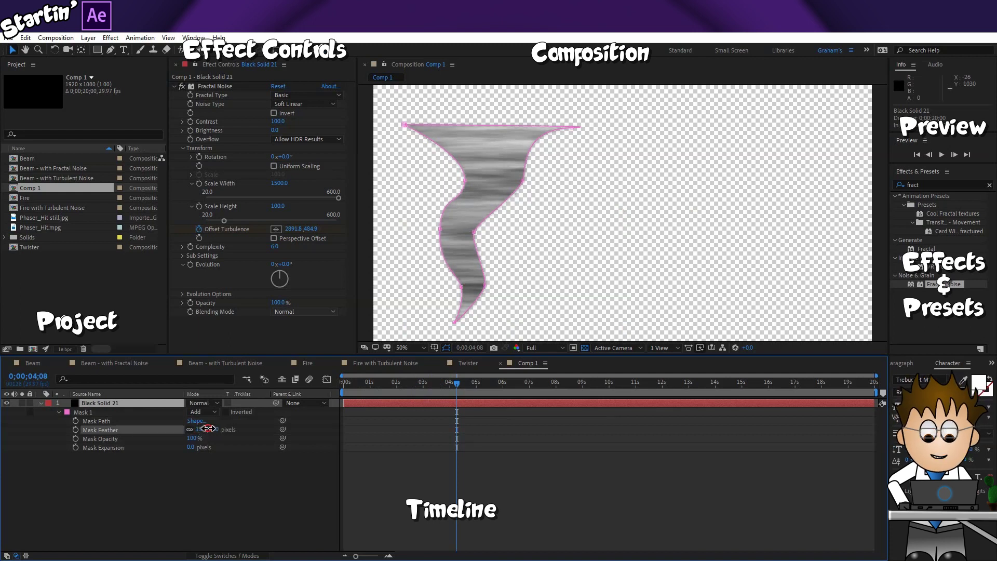
left_click(584, 348)
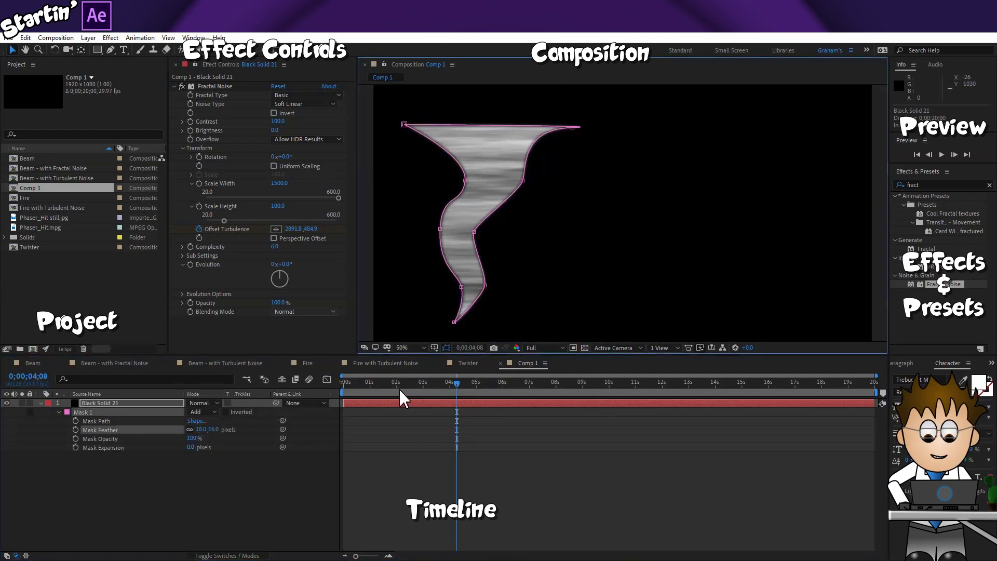
left_click_drag(214, 433, 221, 429)
Set a Mask Path keyframe at 0 seconds on the tornado mask.
left_click_drag(363, 382, 305, 391)
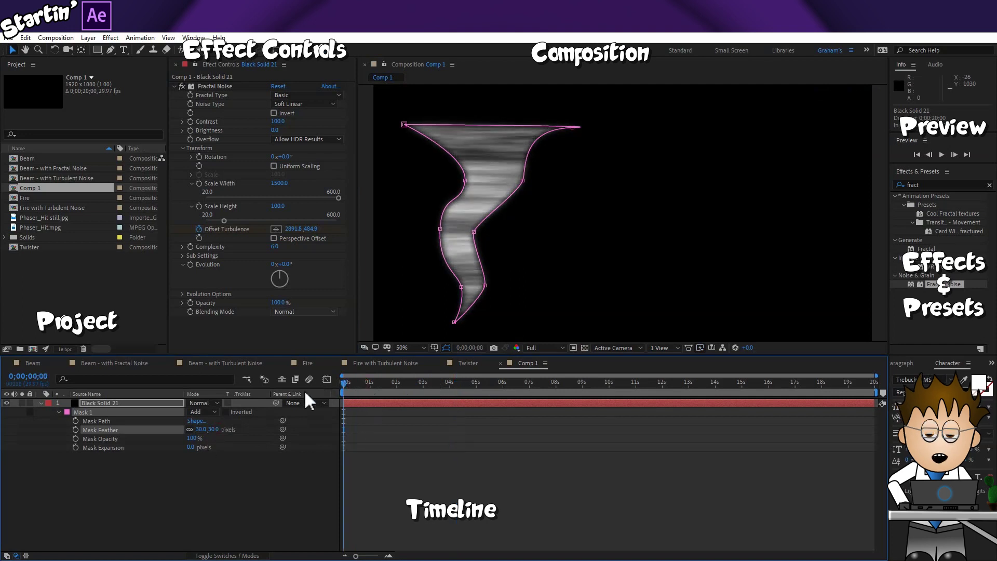
left_click(76, 420)
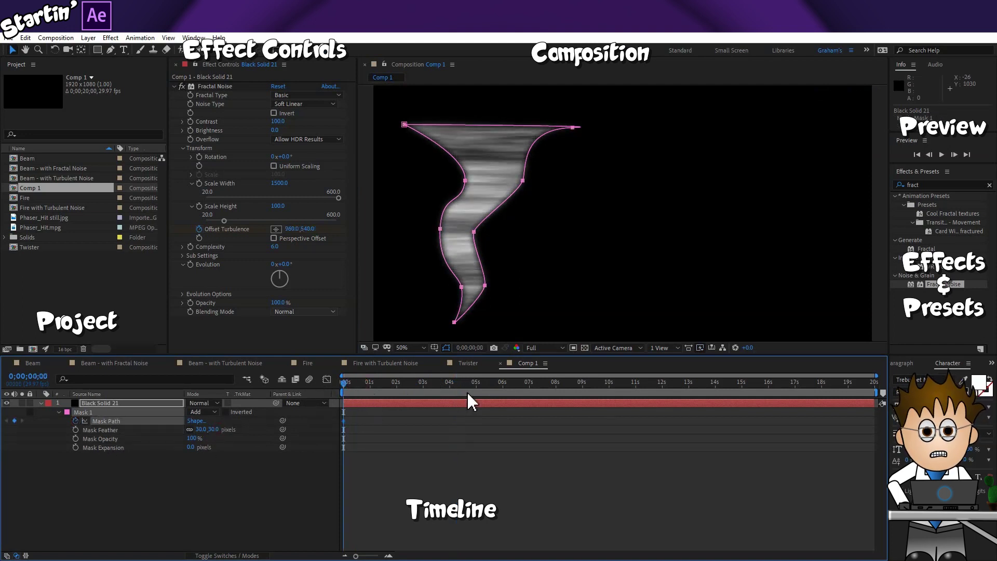
left_click_drag(478, 384, 877, 387)
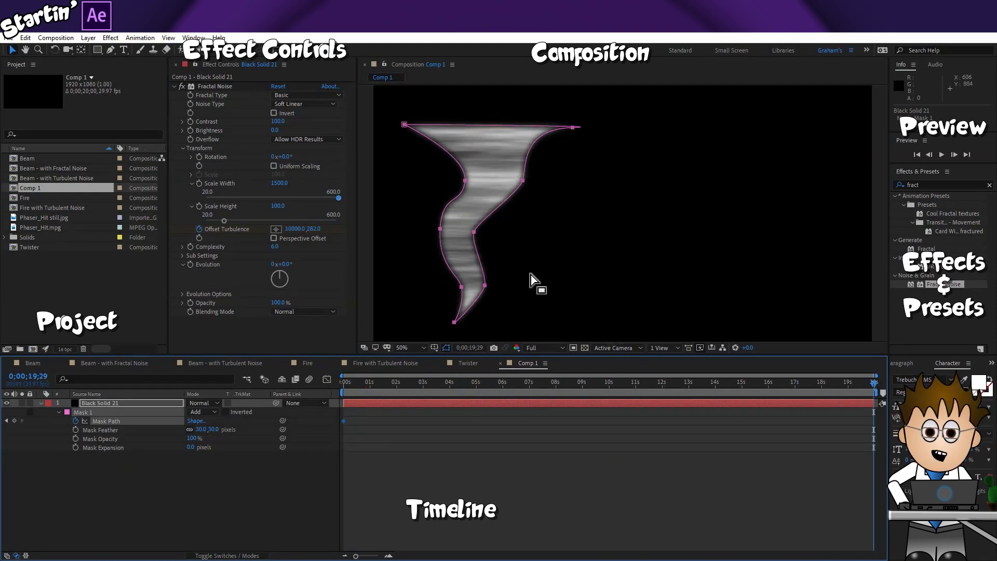
At the end keyframe, shift the tornado's tip, bends and upper funnel rightward so it sways.
left_click(482, 244)
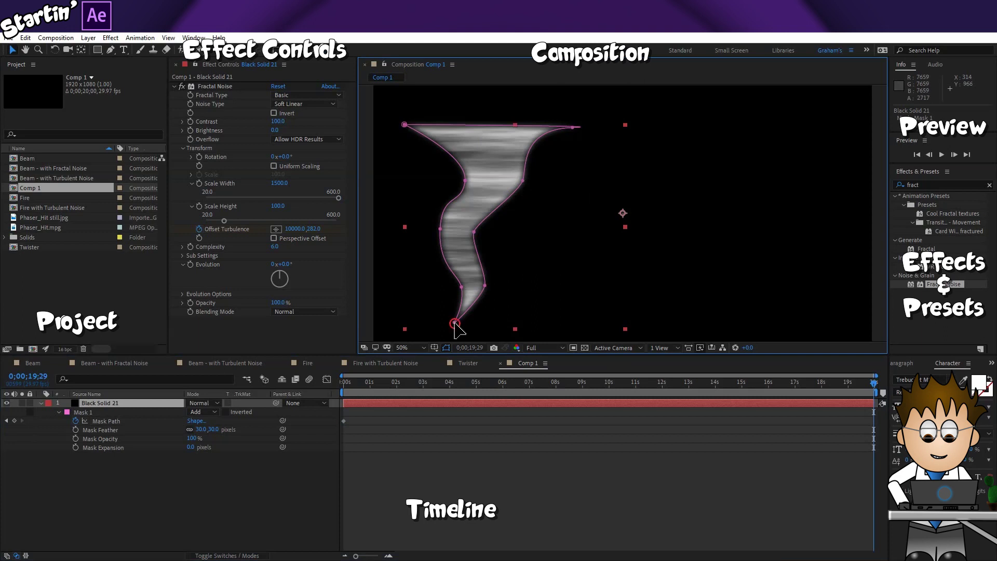
left_click_drag(455, 322, 519, 323)
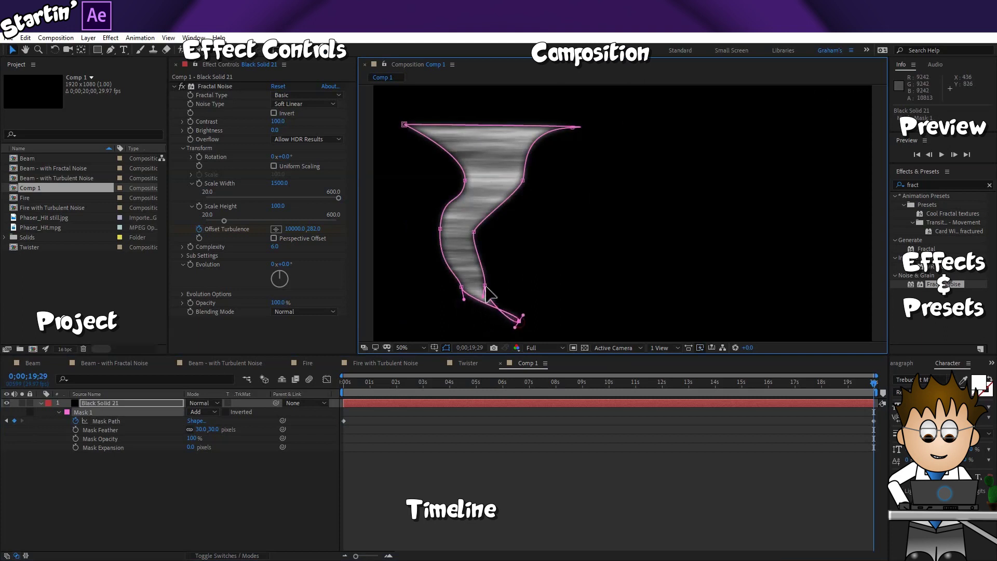
left_click_drag(484, 286, 519, 332)
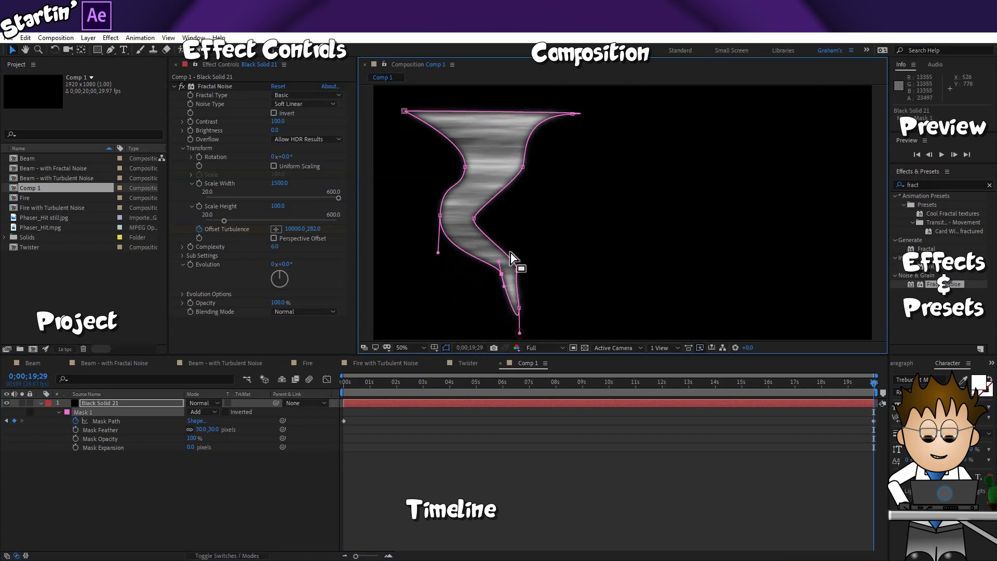
left_click_drag(474, 218, 565, 217)
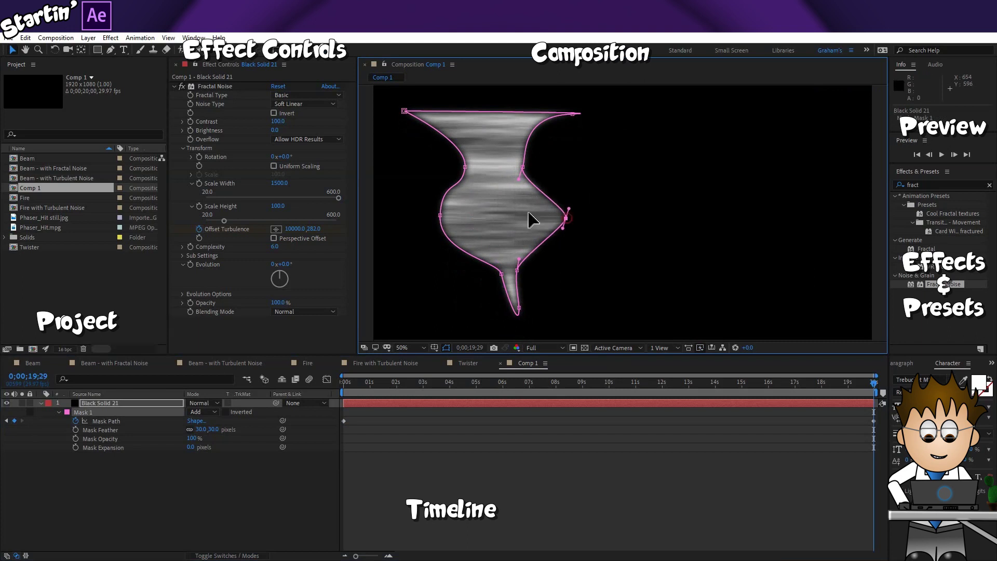
left_click_drag(440, 215, 516, 216)
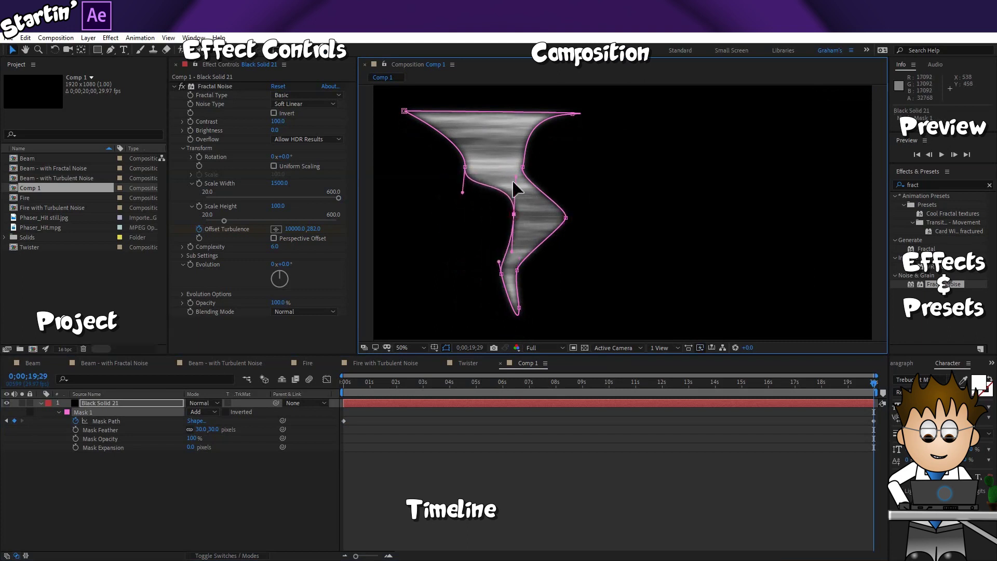
mouse_move(524, 167)
left_mouse_down()
mouse_move(554, 167)
mouse_move(542, 162)
left_mouse_up()
left_click_drag(466, 169, 454, 140)
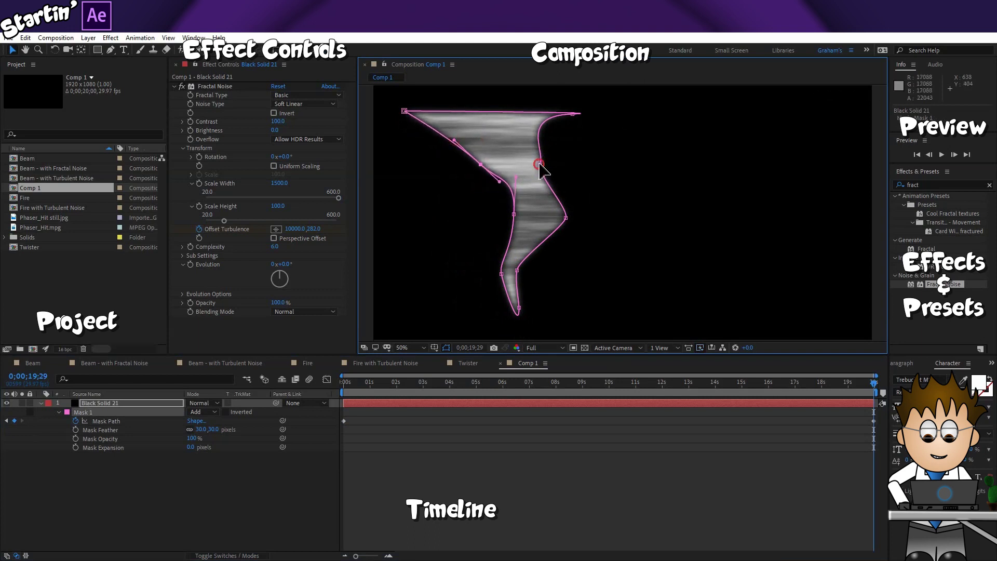
left_click_drag(540, 167, 492, 147)
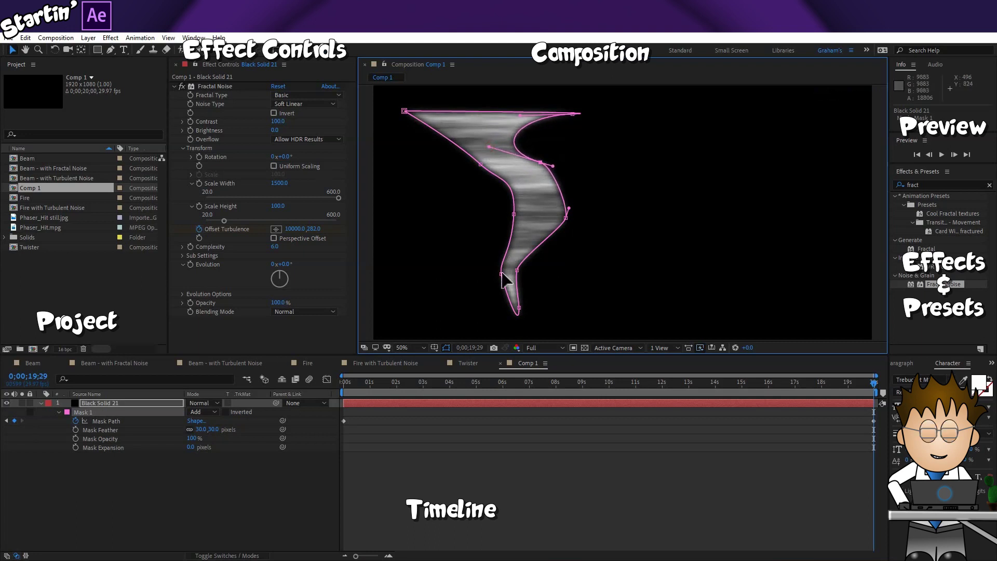
left_click_drag(501, 273, 499, 270)
left_click_drag(409, 381, 340, 392)
Apply Bevel Alpha to Black Solid 21 and raise Edge Thickness to about 102.
left_click(345, 403)
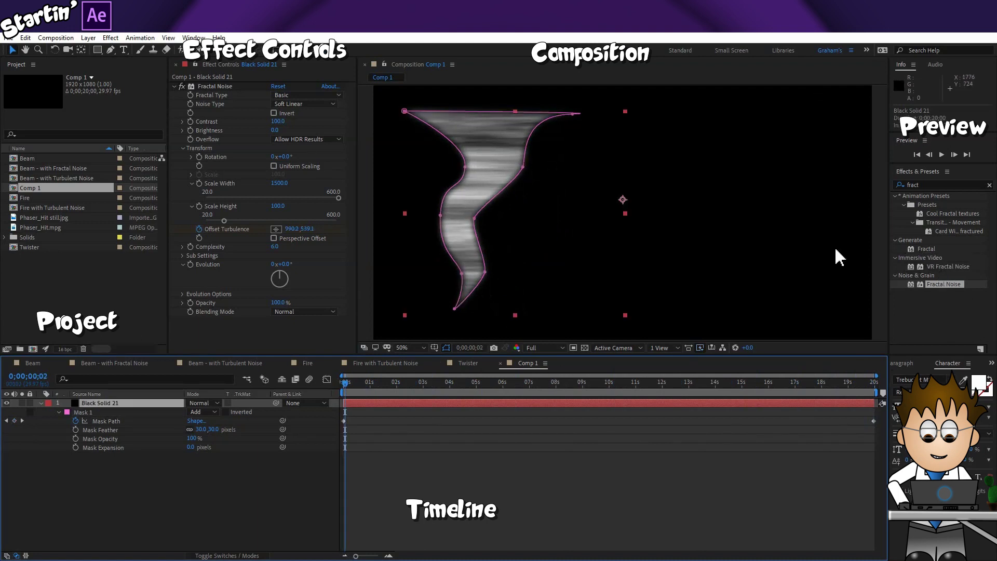
left_click(930, 185)
type("bevel")
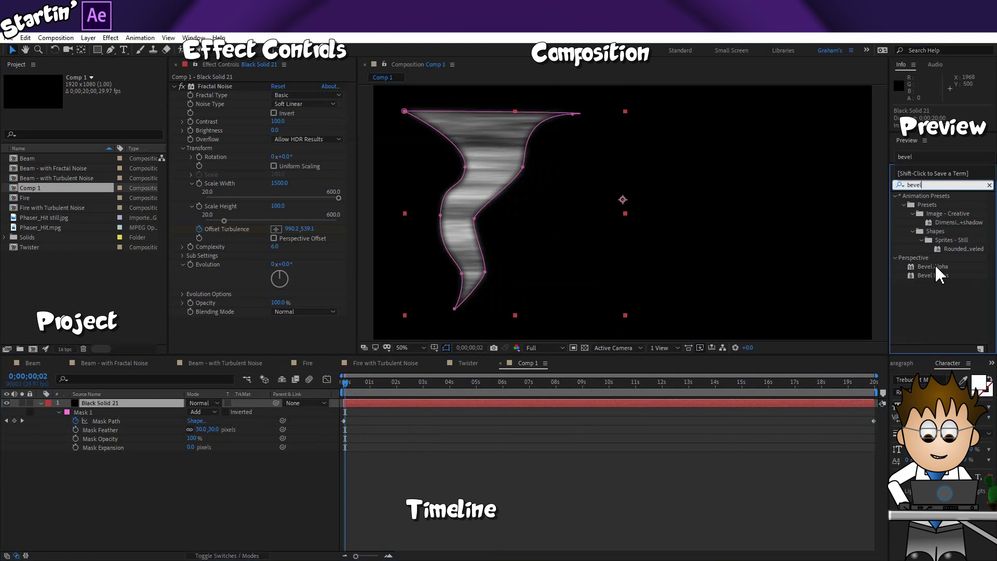
left_click_drag(934, 265, 498, 404)
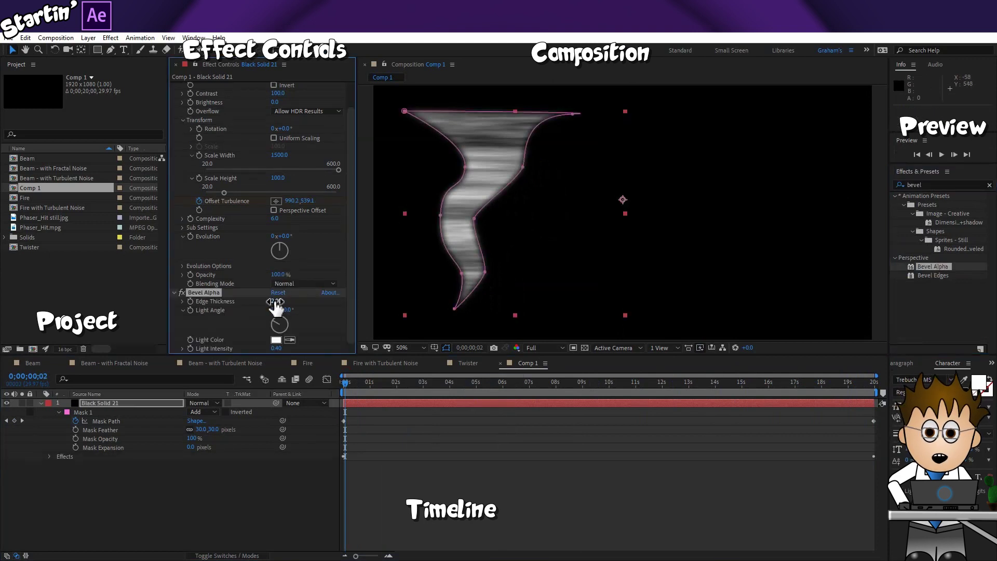
left_click_drag(275, 301, 373, 311)
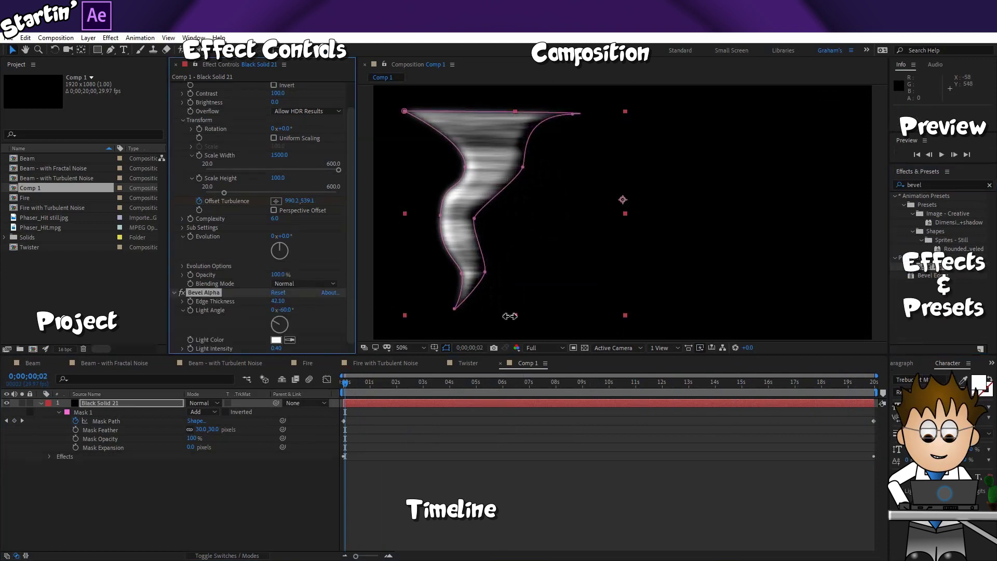
left_click_drag(509, 316, 818, 326)
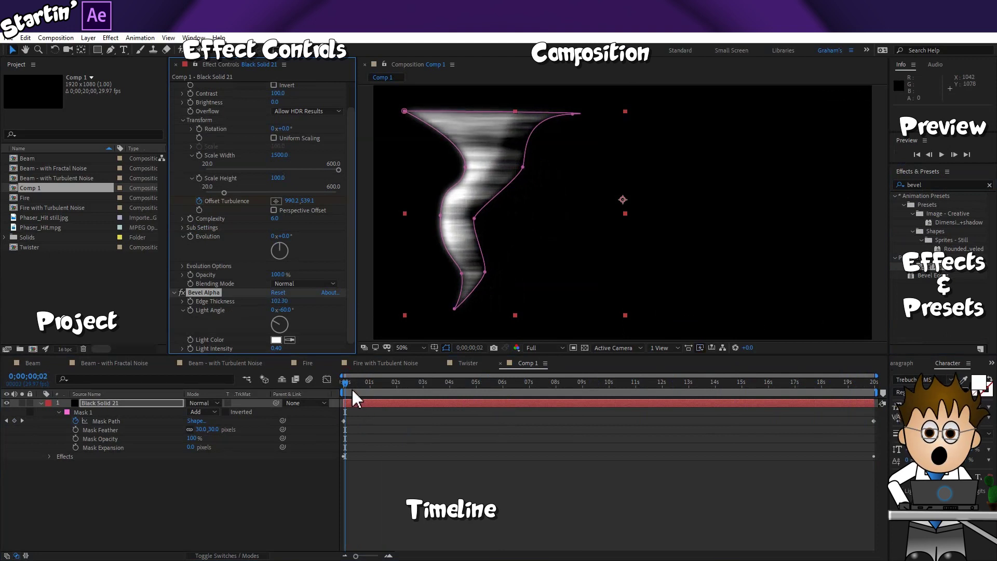
Preview Comp 1 from the start, twice, to watch the bevelled tornado sway.
left_click(335, 383)
key("space")
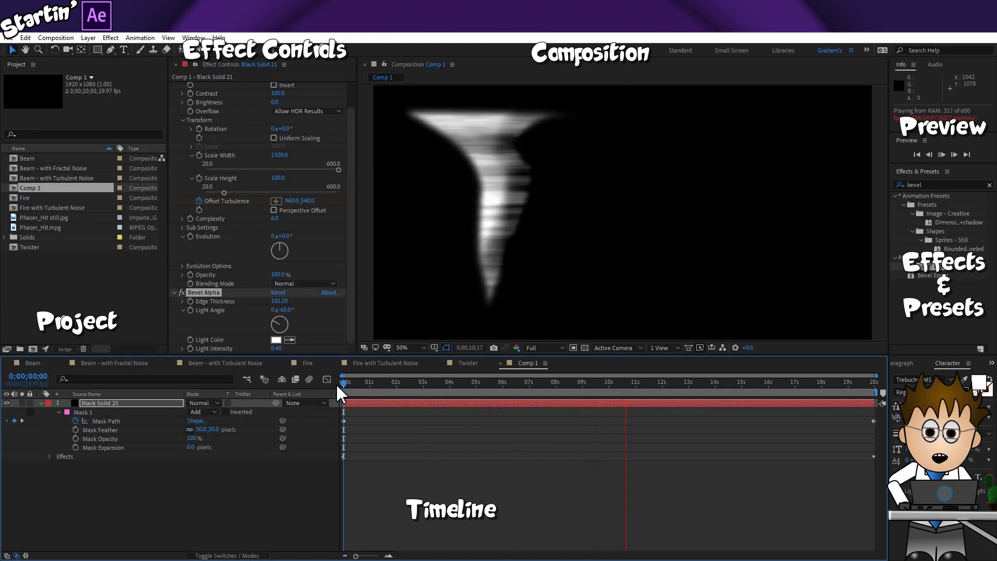
key("space")
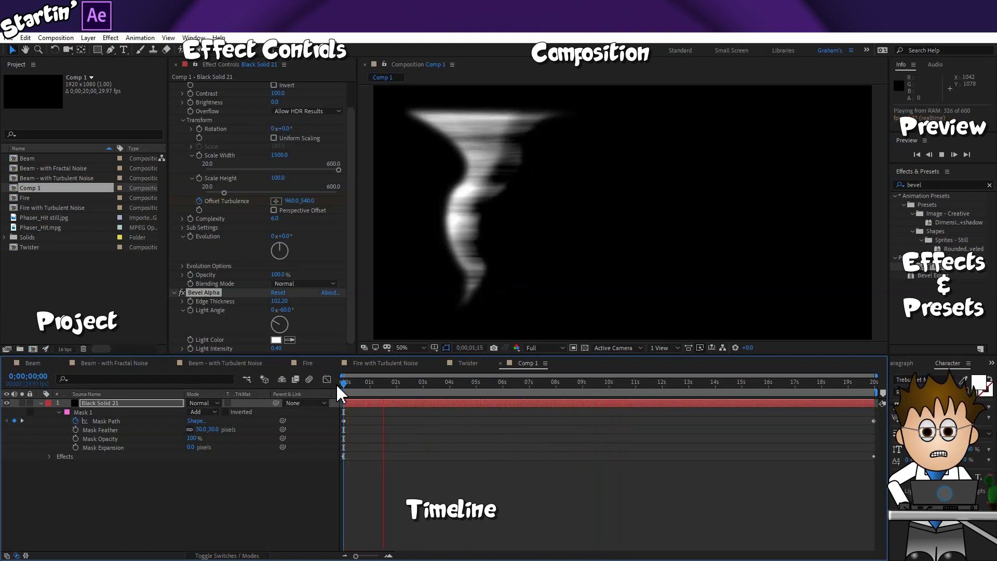